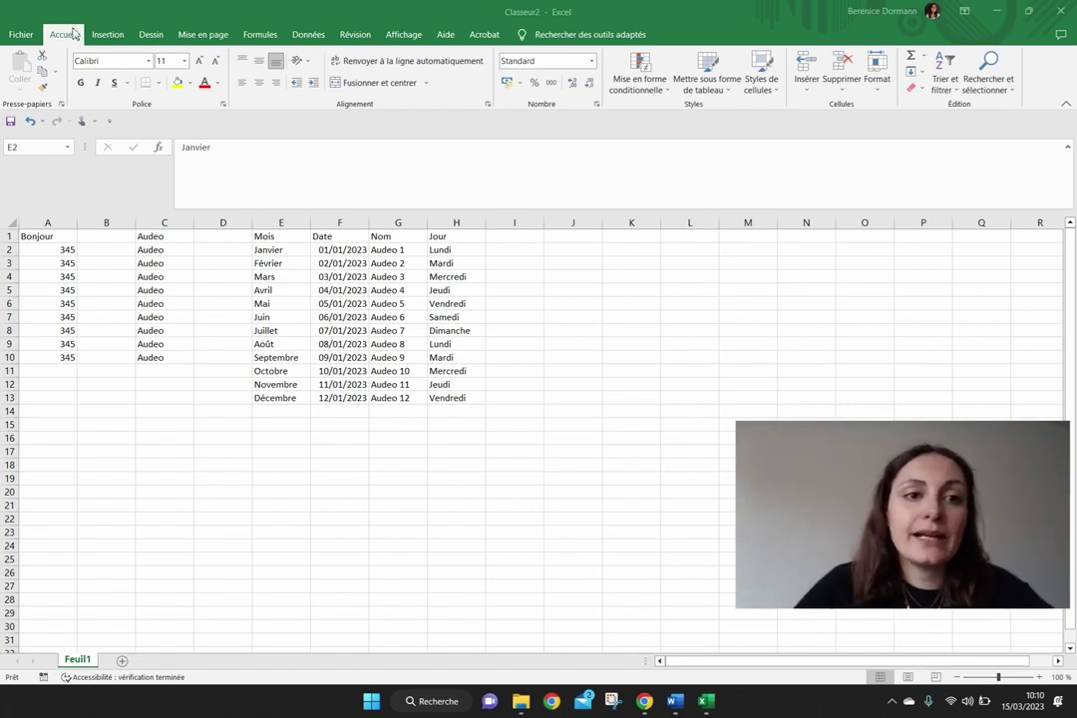
Change the font of the table in E1:H13 to Arial.
{"action": "left_click", "coordinate": [398, 346]}
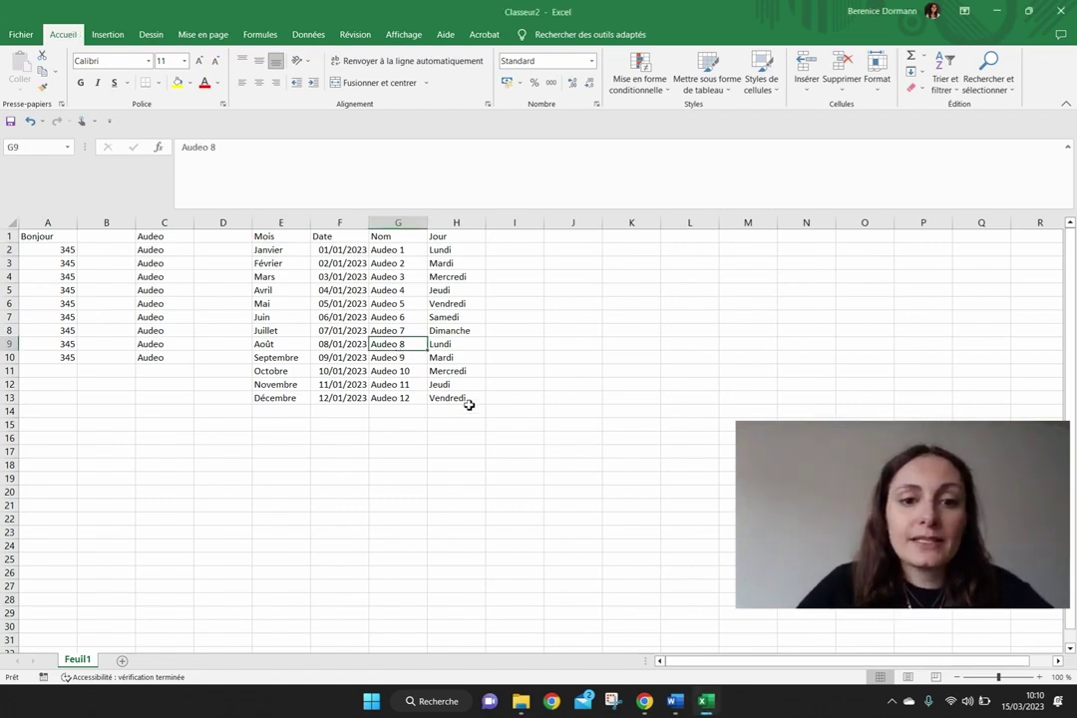
{"action": "left_click", "coordinate": [464, 398]}
{"action": "left_click", "coordinate": [284, 240], "text": "shift"}
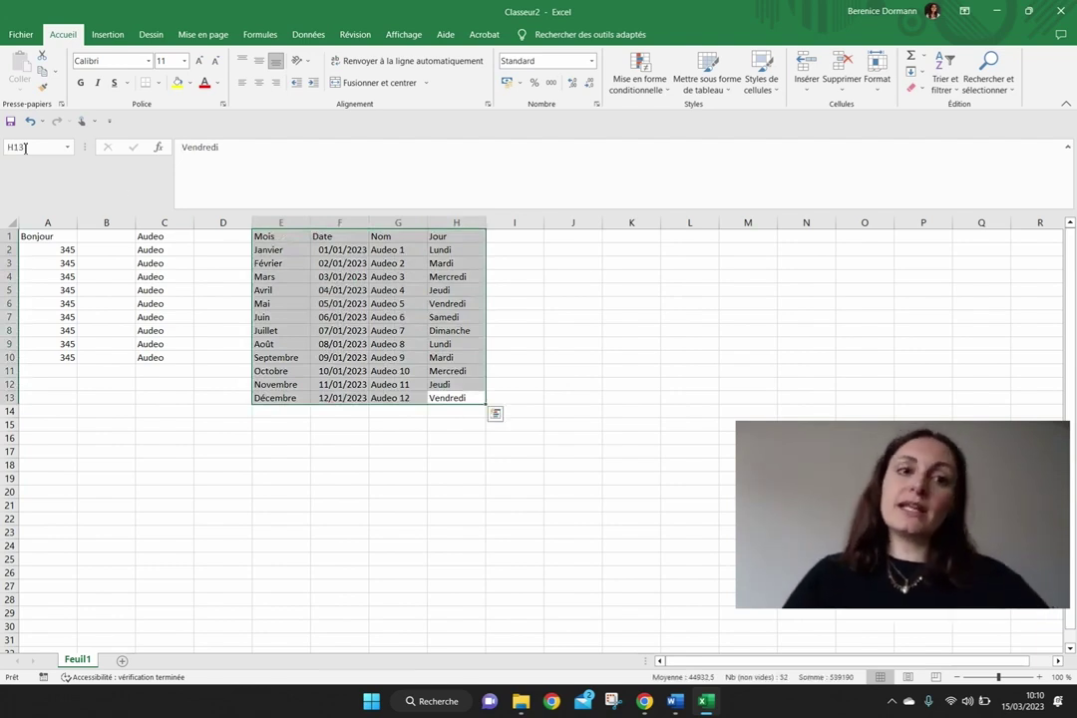
{"action": "left_click", "coordinate": [128, 61]}
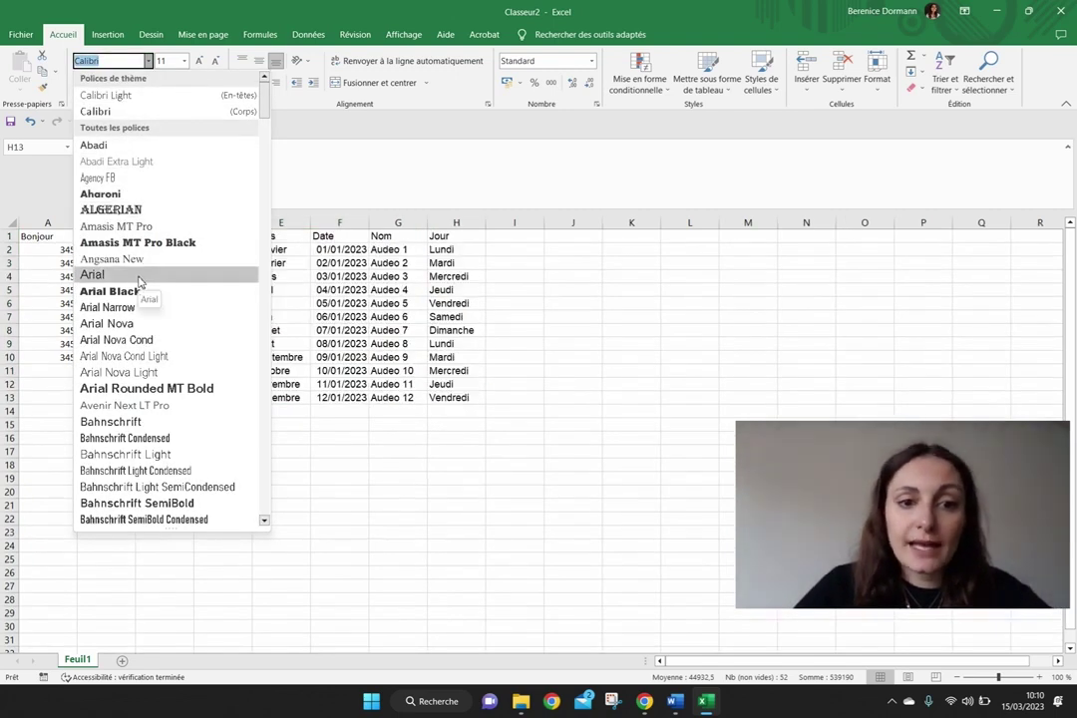
{"action": "left_click", "coordinate": [139, 282]}
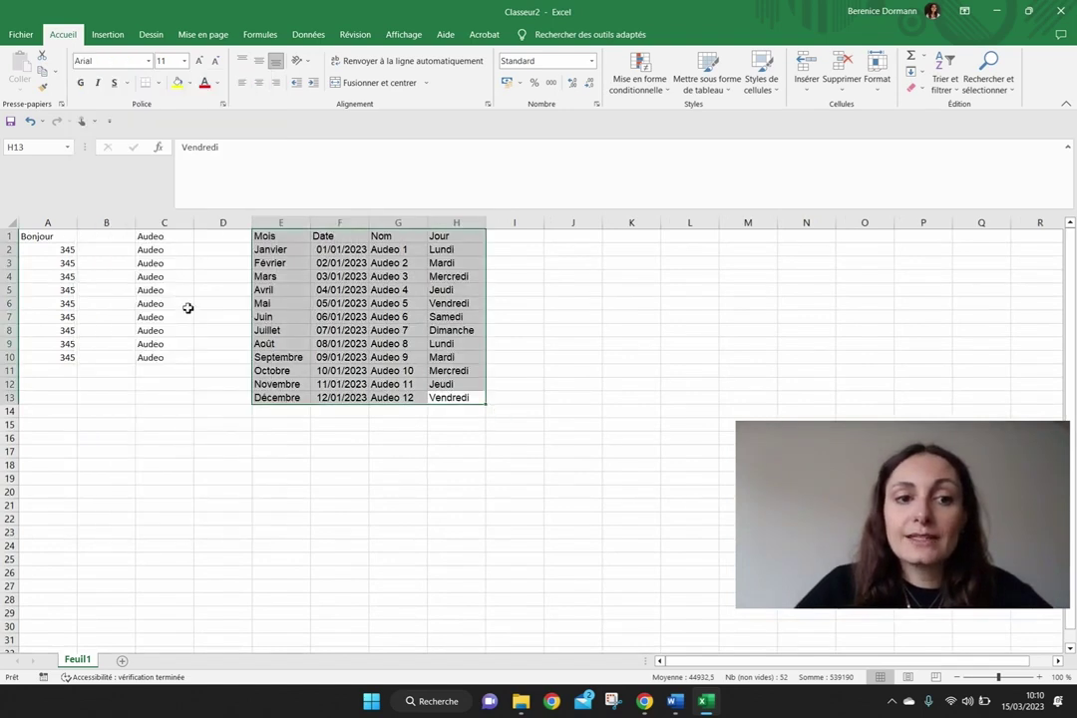
Change the font of the Audeo entries in C1:C10 to Arial.
{"action": "left_click", "coordinate": [176, 290]}
{"action": "left_click", "coordinate": [179, 360]}
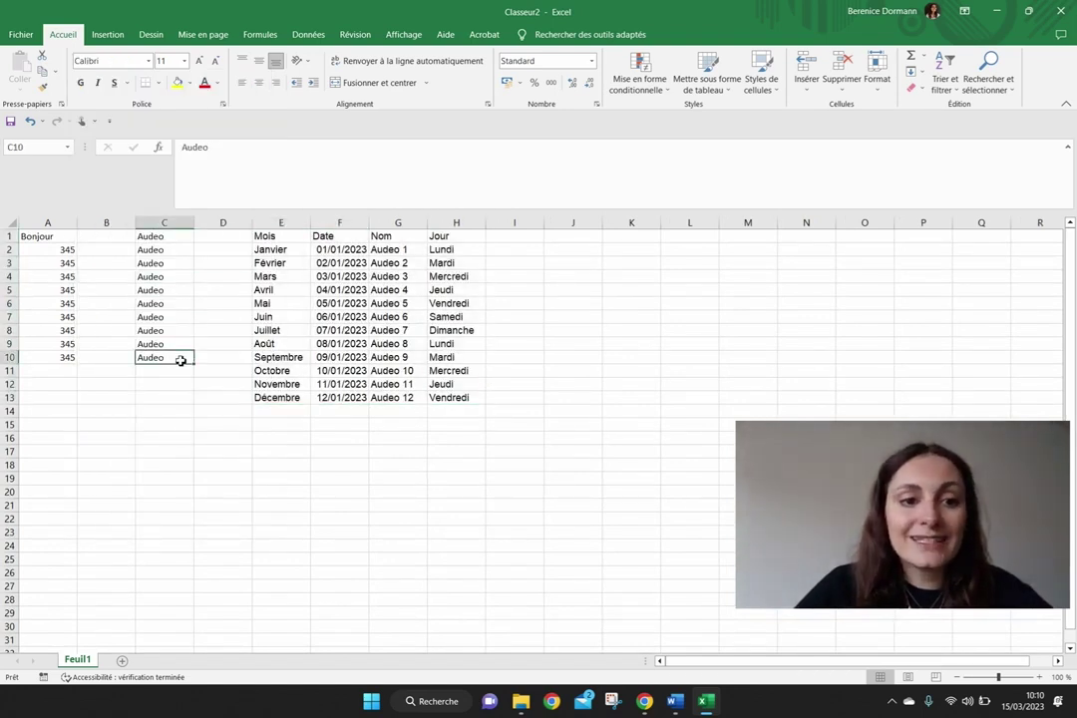
{"action": "left_click_drag", "start_coordinate": [178, 362], "coordinate": [175, 244]}
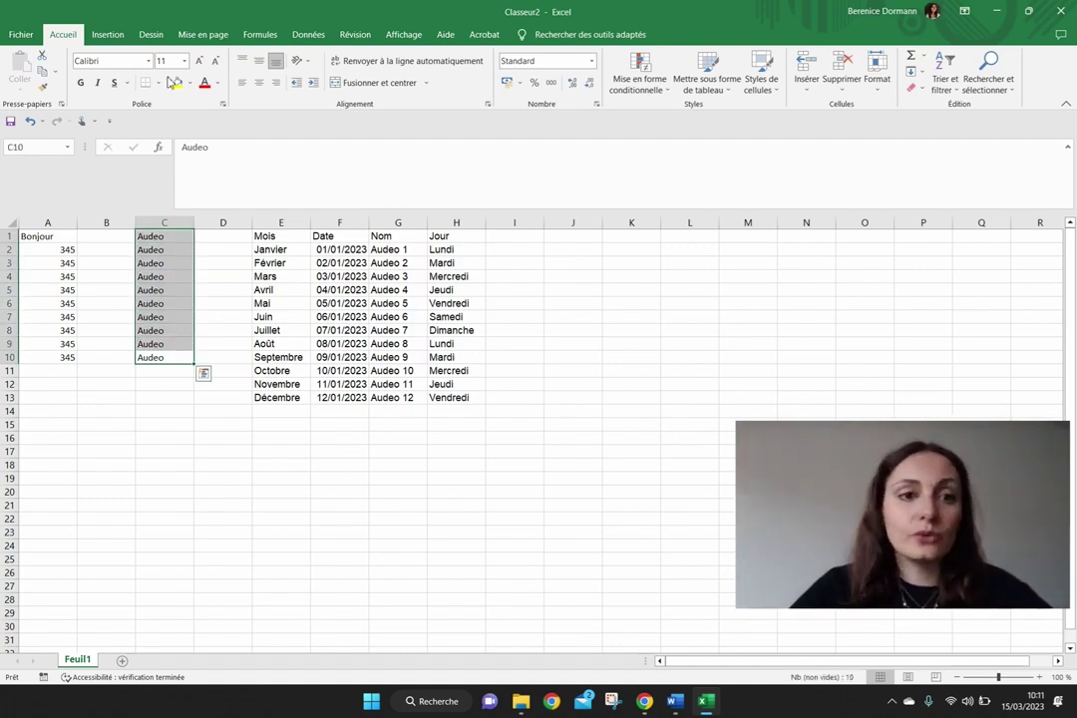
{"action": "left_click", "coordinate": [148, 61]}
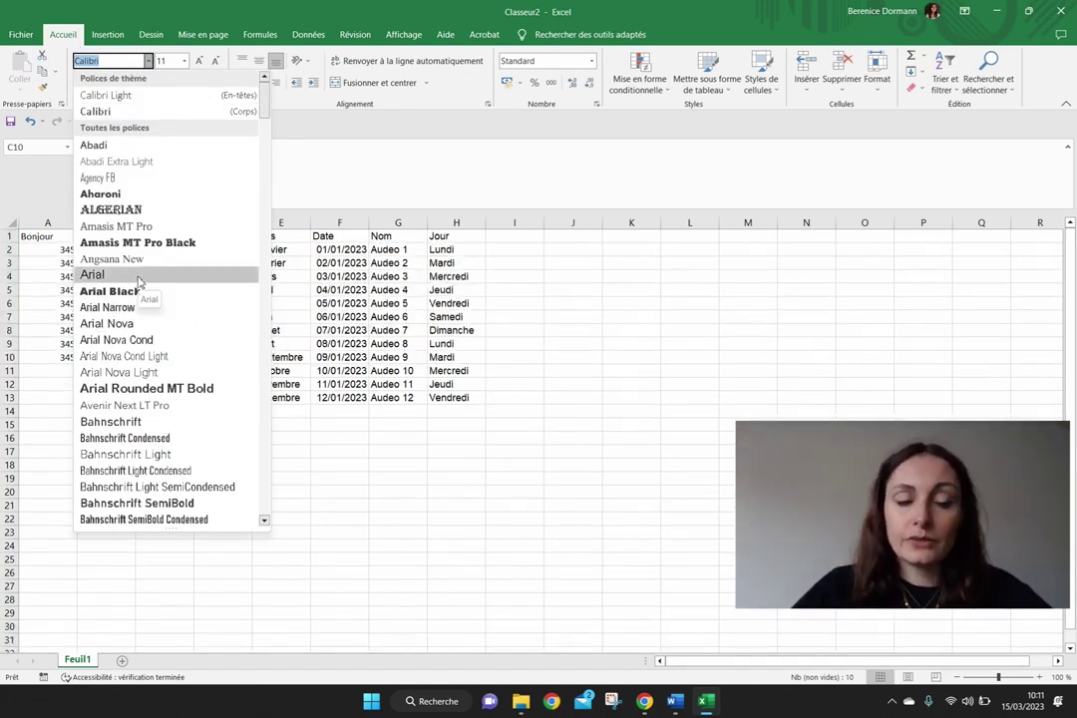
{"action": "left_click", "coordinate": [138, 279]}
{"action": "left_click", "coordinate": [179, 289]}
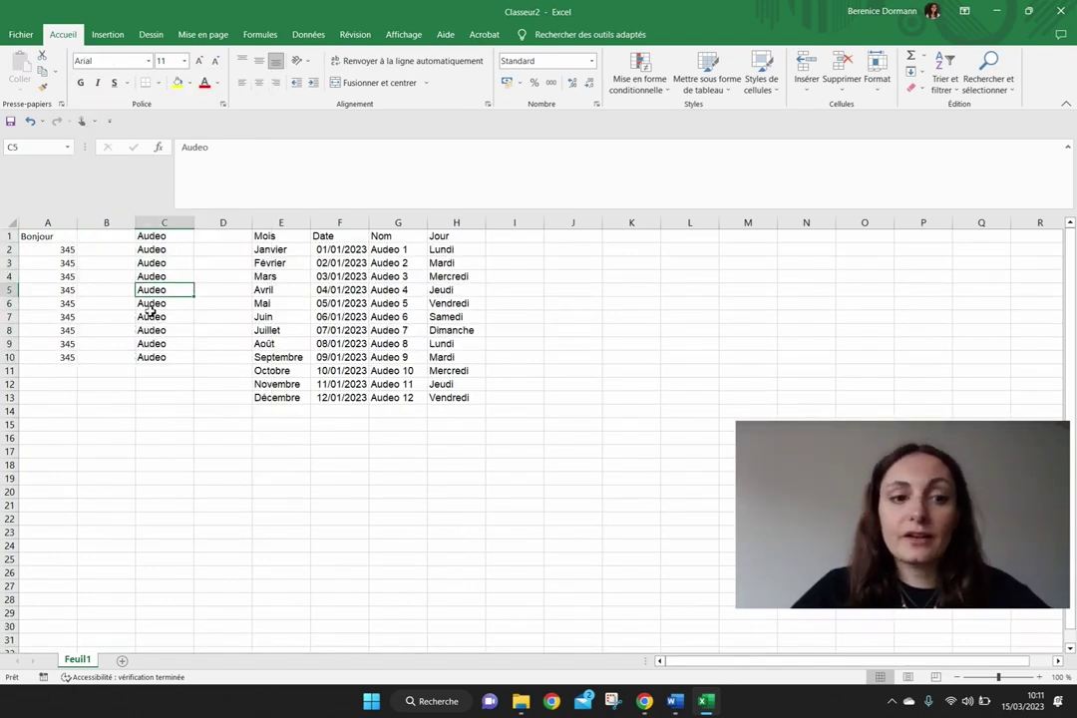
{"action": "left_click", "coordinate": [48, 237]}
{"action": "left_click", "coordinate": [314, 262]}
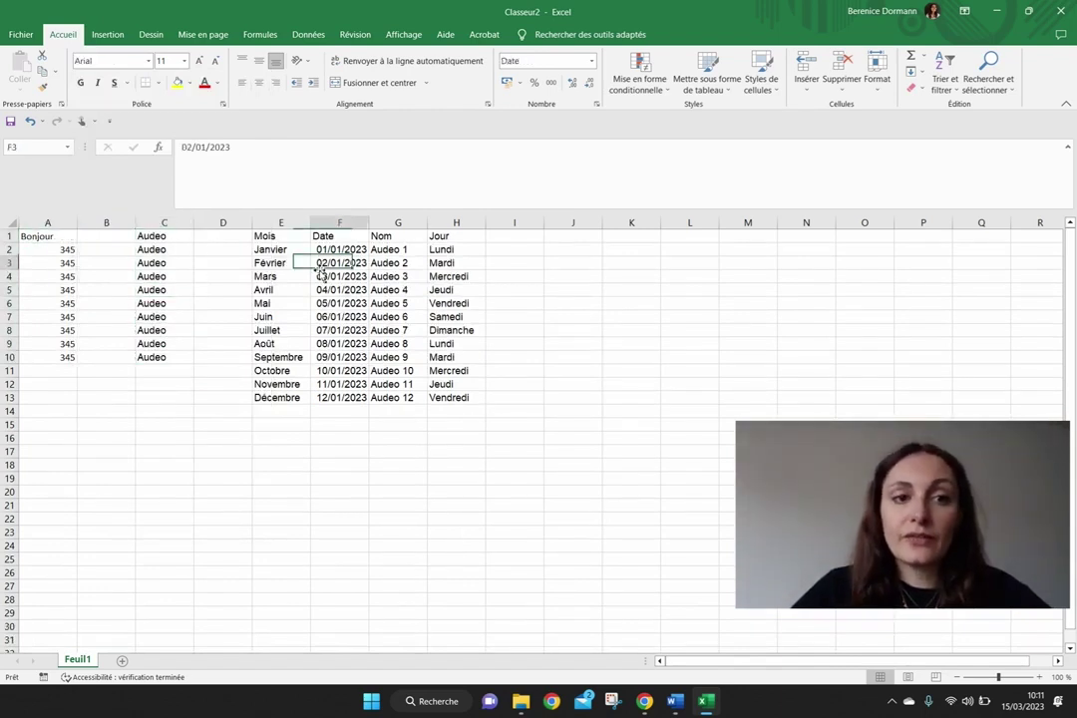
{"action": "left_click", "coordinate": [448, 344]}
{"action": "left_click", "coordinate": [419, 371]}
{"action": "left_click", "coordinate": [469, 396]}
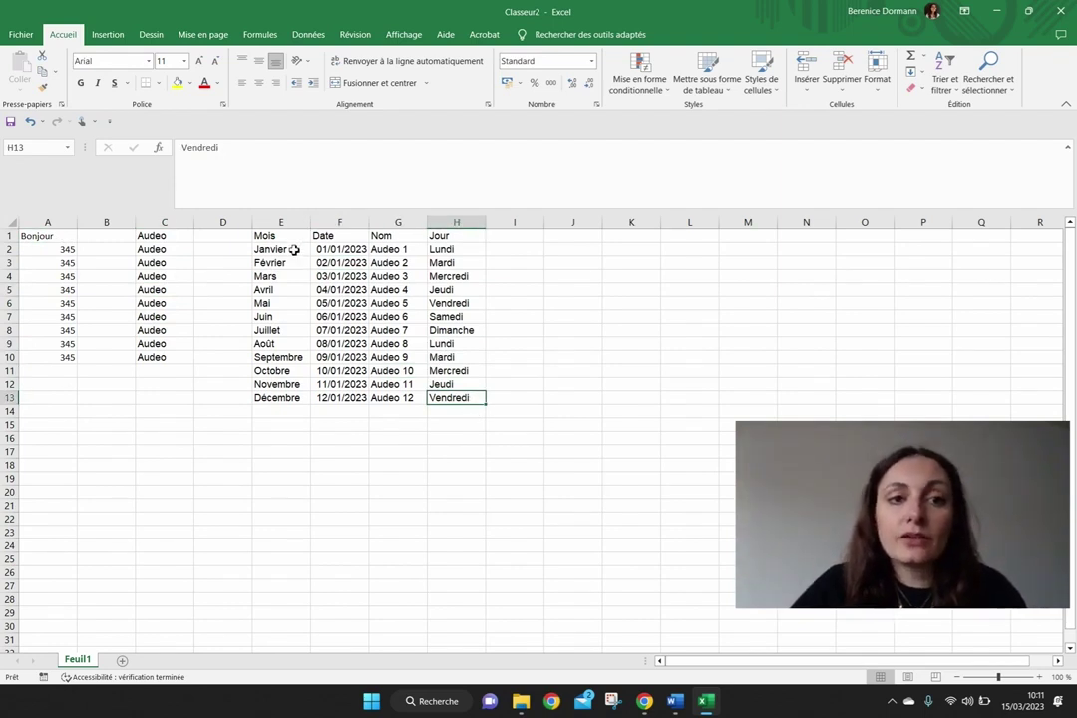
Make the table headers in E1:H1 bold, italic and underlined.
{"action": "left_click_drag", "start_coordinate": [279, 237], "coordinate": [443, 238]}
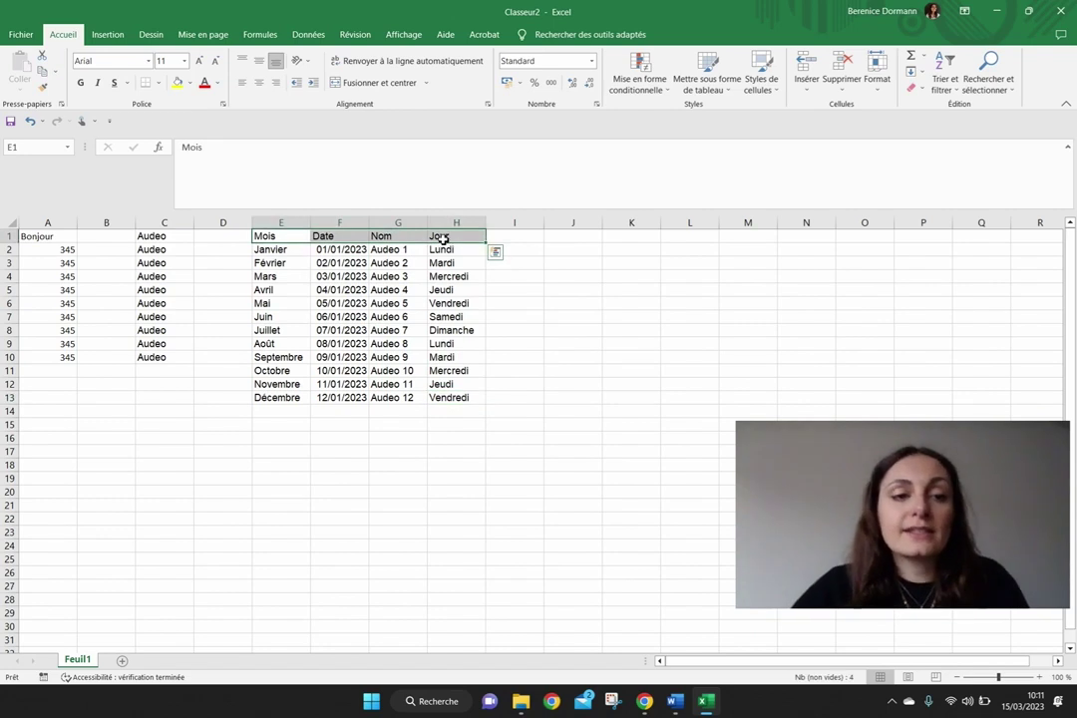
{"action": "left_click", "coordinate": [84, 85]}
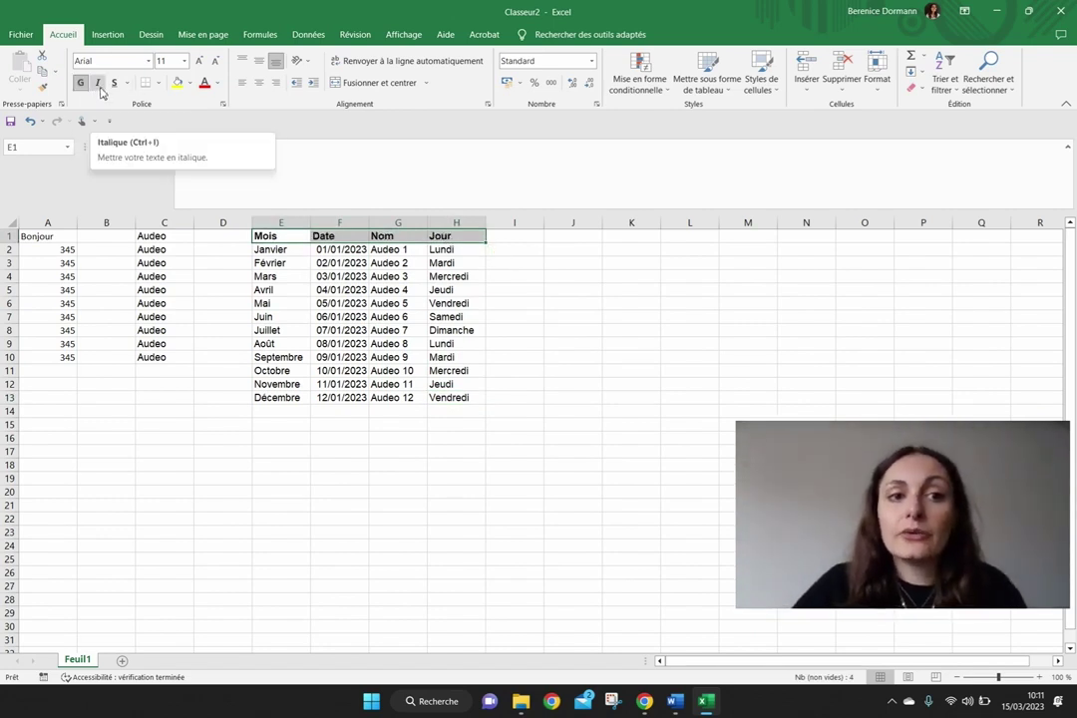
{"action": "left_click", "coordinate": [98, 85]}
{"action": "left_click", "coordinate": [115, 86]}
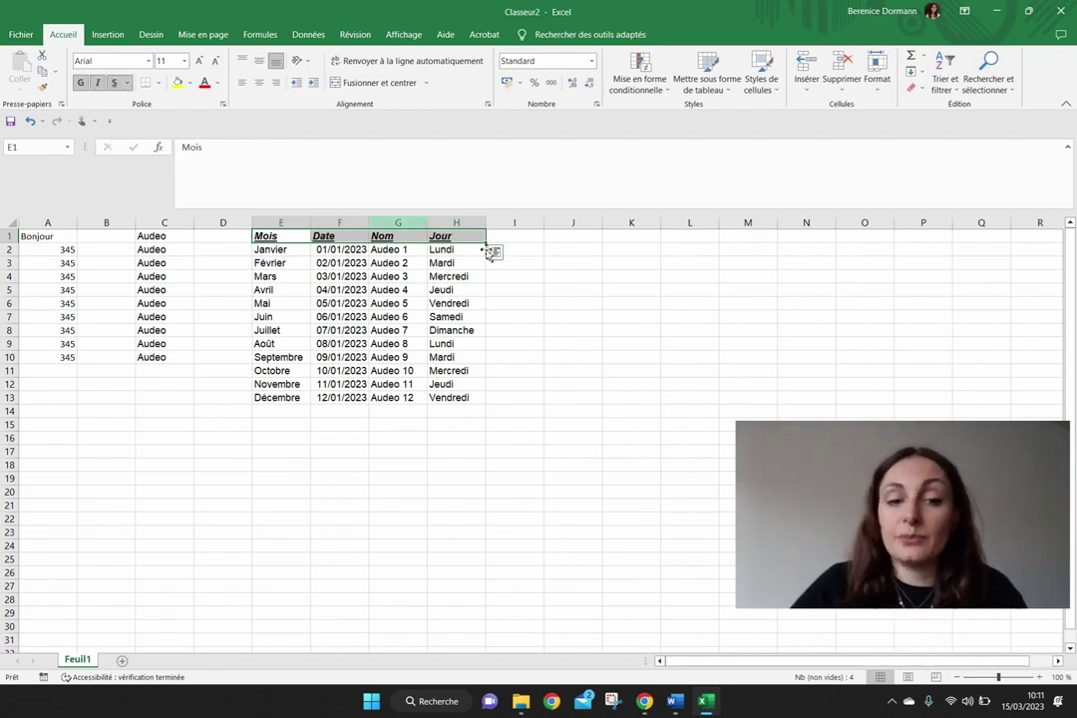
Set the font size of the table headers in E1:H1 to 15.
{"action": "left_click", "coordinate": [269, 237]}
{"action": "left_click", "coordinate": [392, 398]}
{"action": "left_click", "coordinate": [281, 239]}
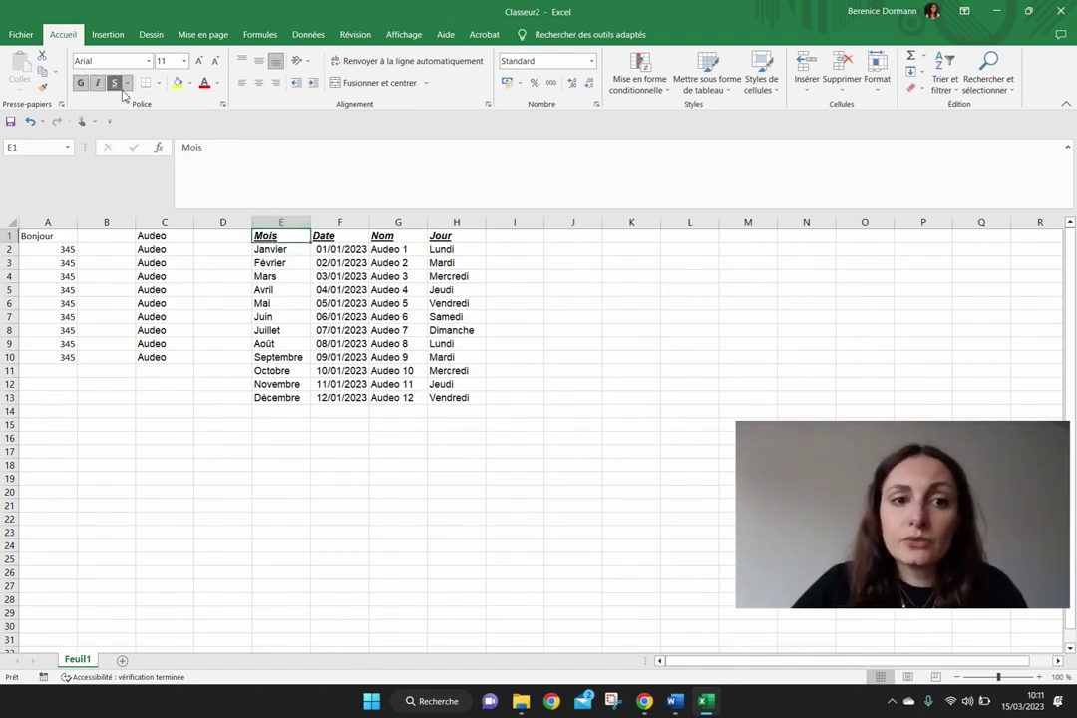
{"action": "left_click_drag", "start_coordinate": [440, 237], "coordinate": [284, 236]}
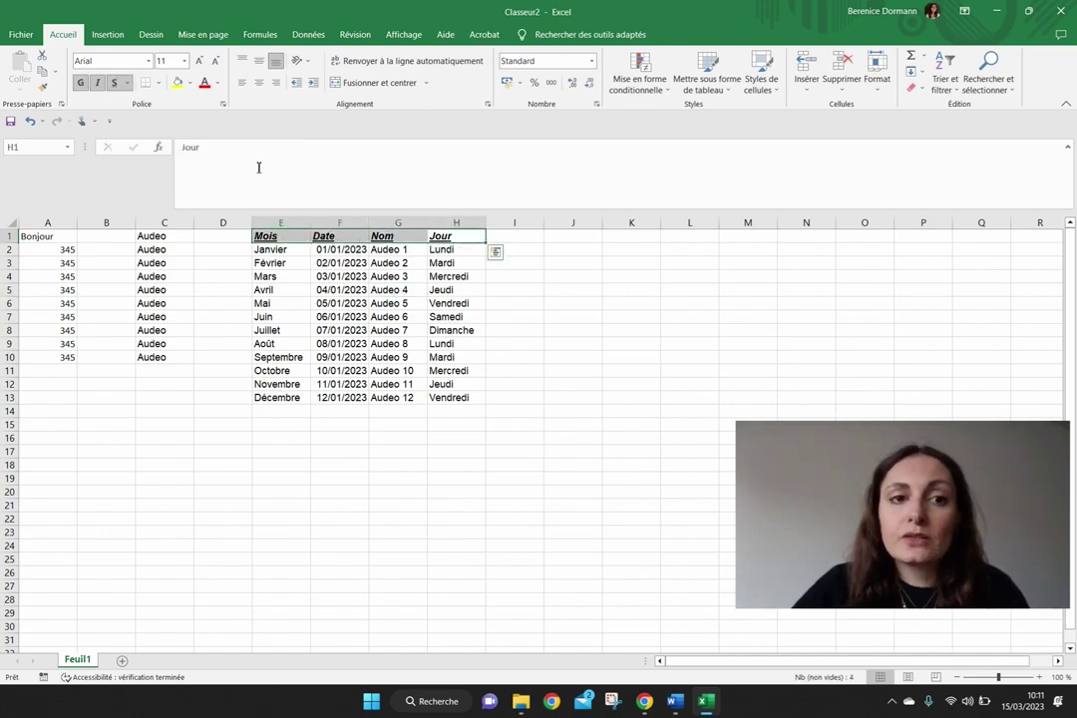
{"action": "left_click", "coordinate": [170, 61]}
{"action": "type", "text": "1"}
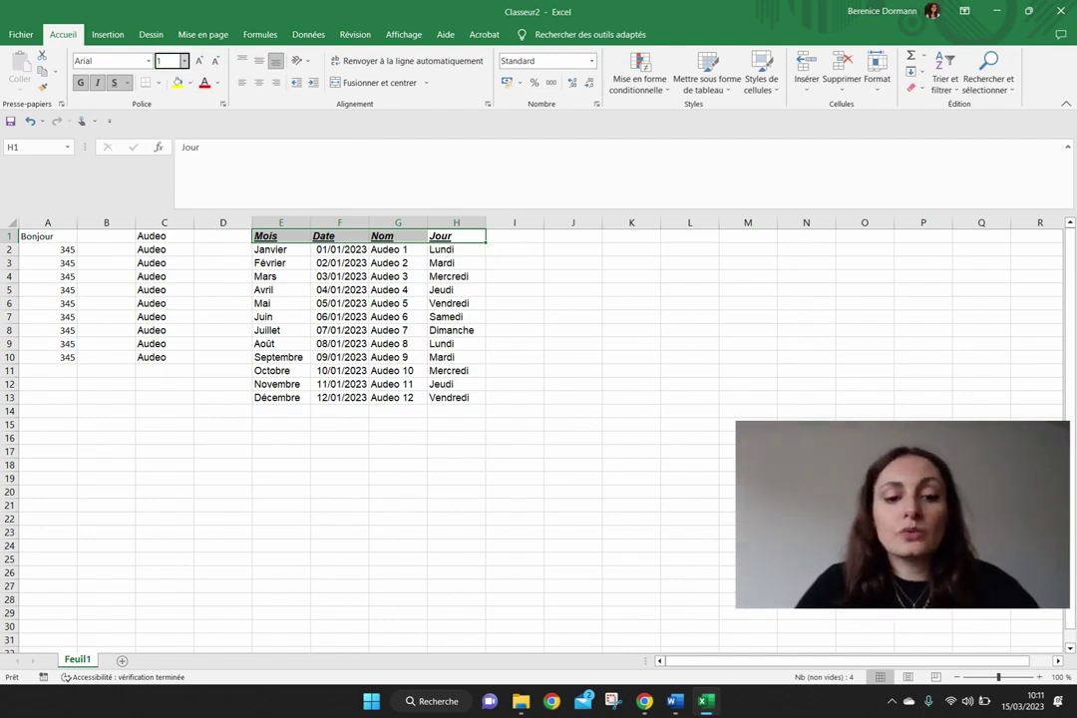
{"action": "type", "text": "5"}
{"action": "key", "text": "Return"}
Set the font size of the table headers in E1:H1 to 20.
{"action": "left_click", "coordinate": [184, 61]}
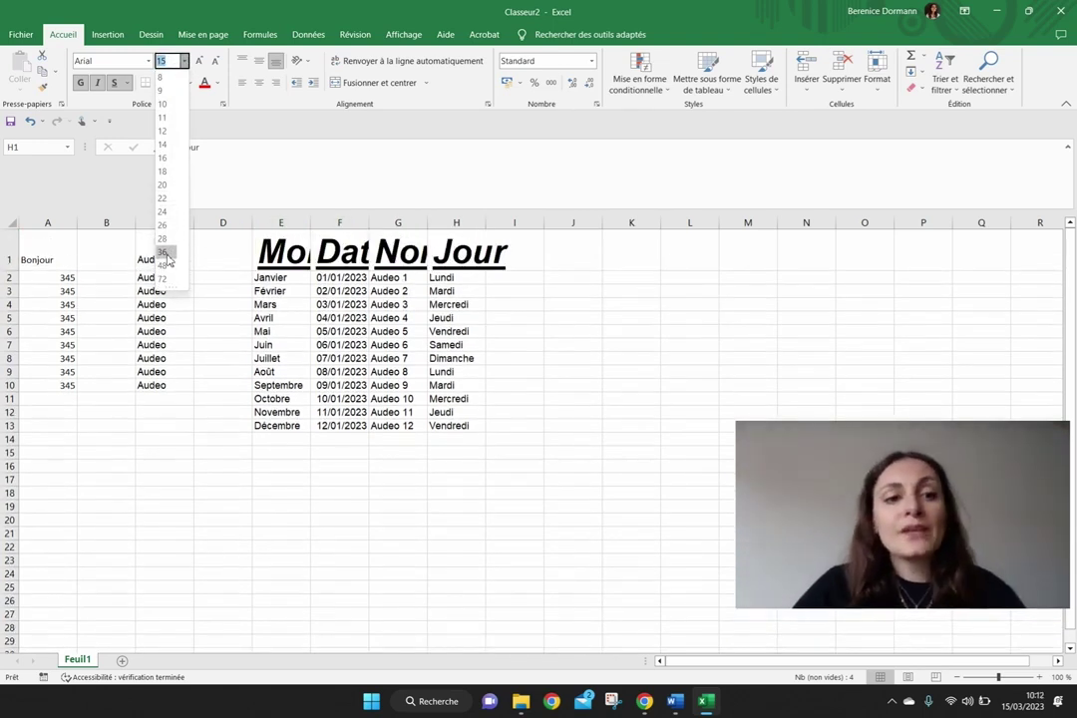
{"action": "left_click", "coordinate": [165, 185]}
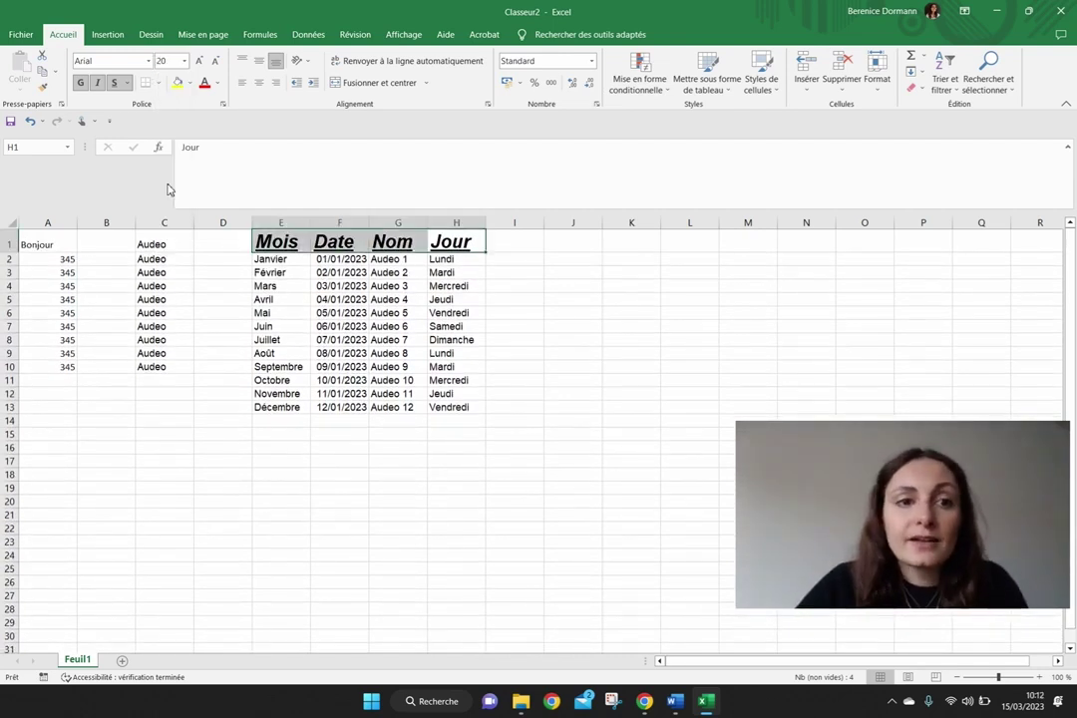
Enlarge the header text stepwise to size 28 and reduce it back to 20.
{"action": "left_click", "coordinate": [202, 62]}
{"action": "left_click", "coordinate": [201, 62]}
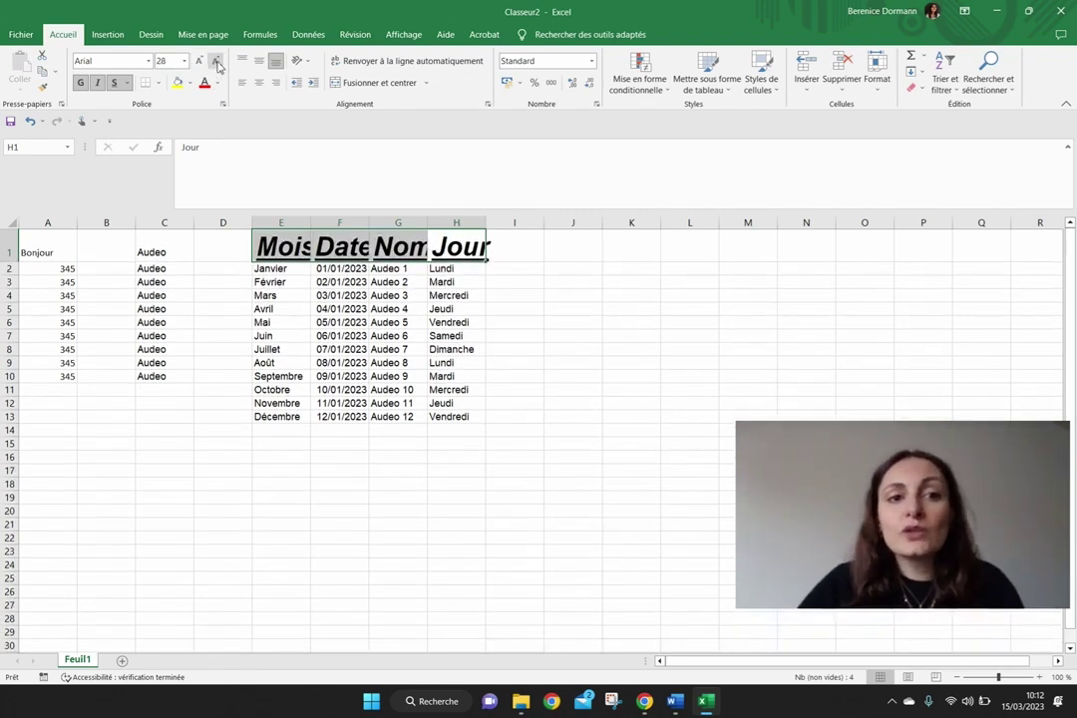
{"action": "left_click", "coordinate": [214, 62]}
{"action": "left_click", "coordinate": [214, 61]}
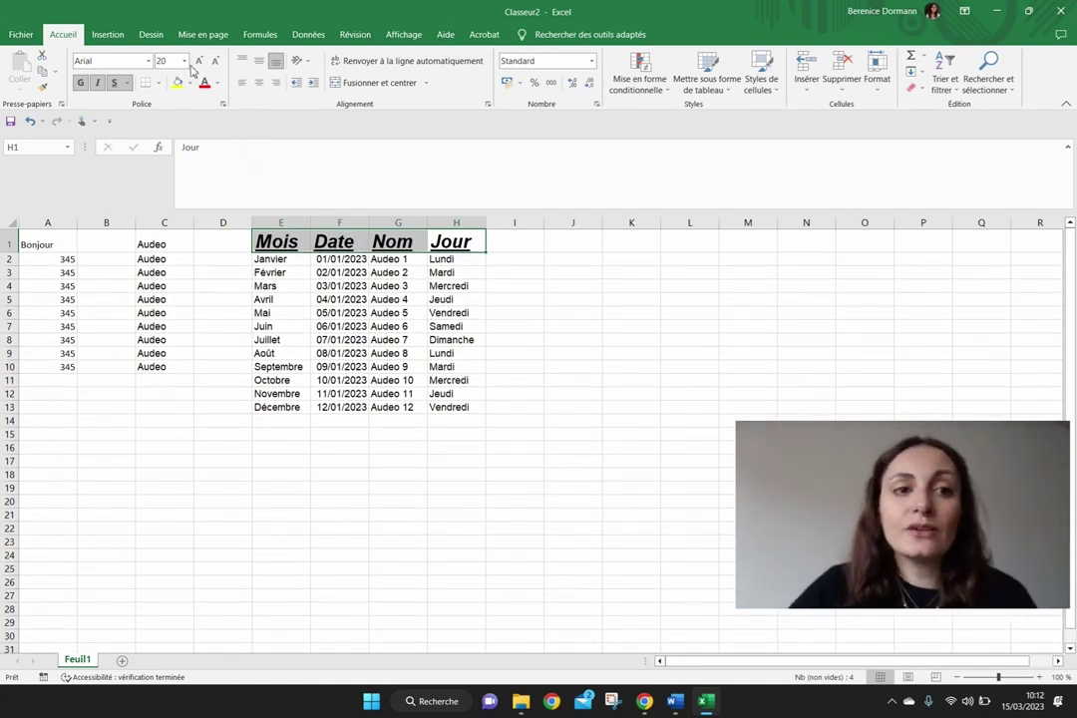
Apply all borders to every cell of the table in E1:H13.
{"action": "left_click", "coordinate": [409, 312]}
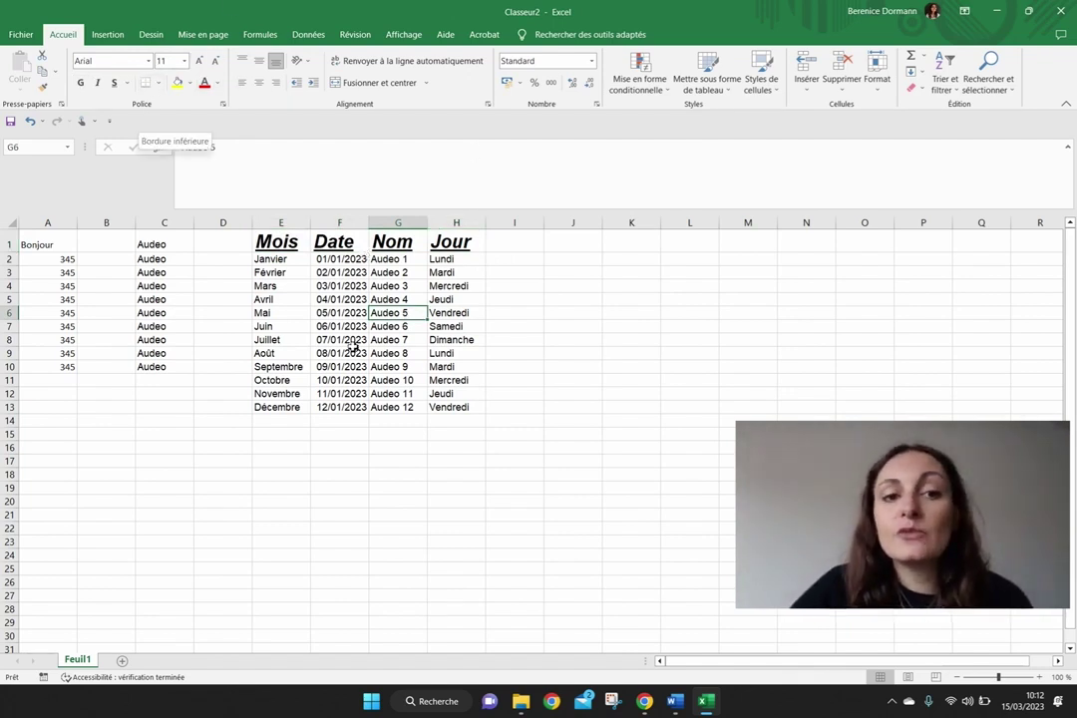
{"action": "left_click", "coordinate": [565, 344]}
{"action": "left_click_drag", "start_coordinate": [261, 242], "coordinate": [469, 409]}
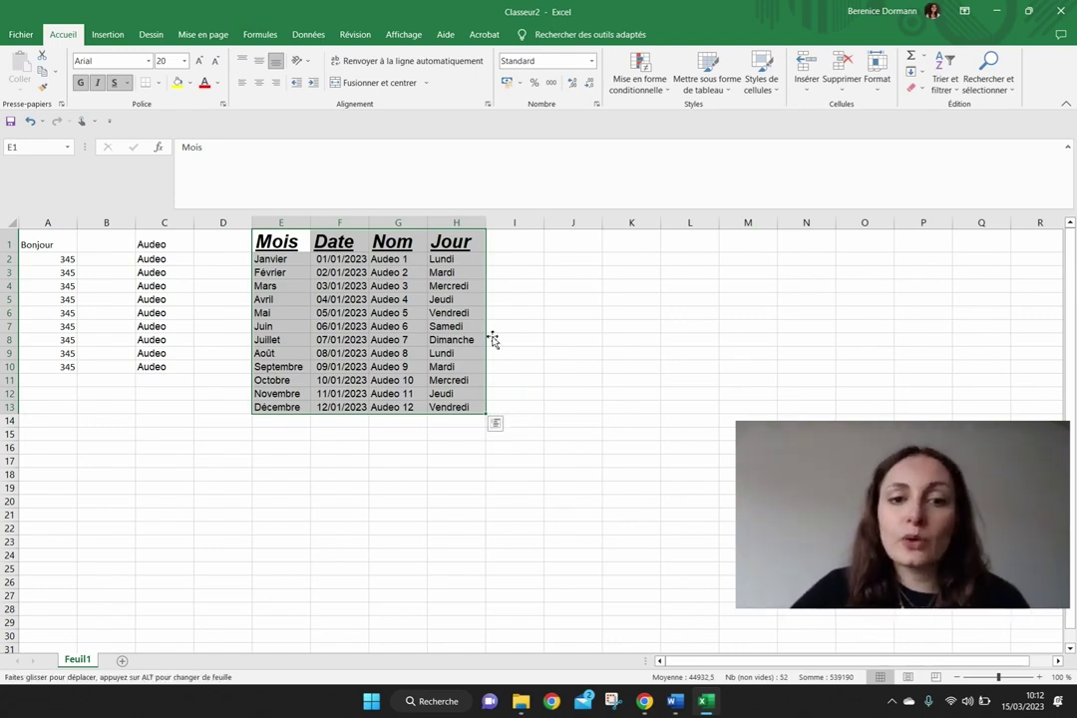
{"action": "left_click", "coordinate": [462, 409]}
{"action": "left_click_drag", "start_coordinate": [457, 407], "coordinate": [262, 241]}
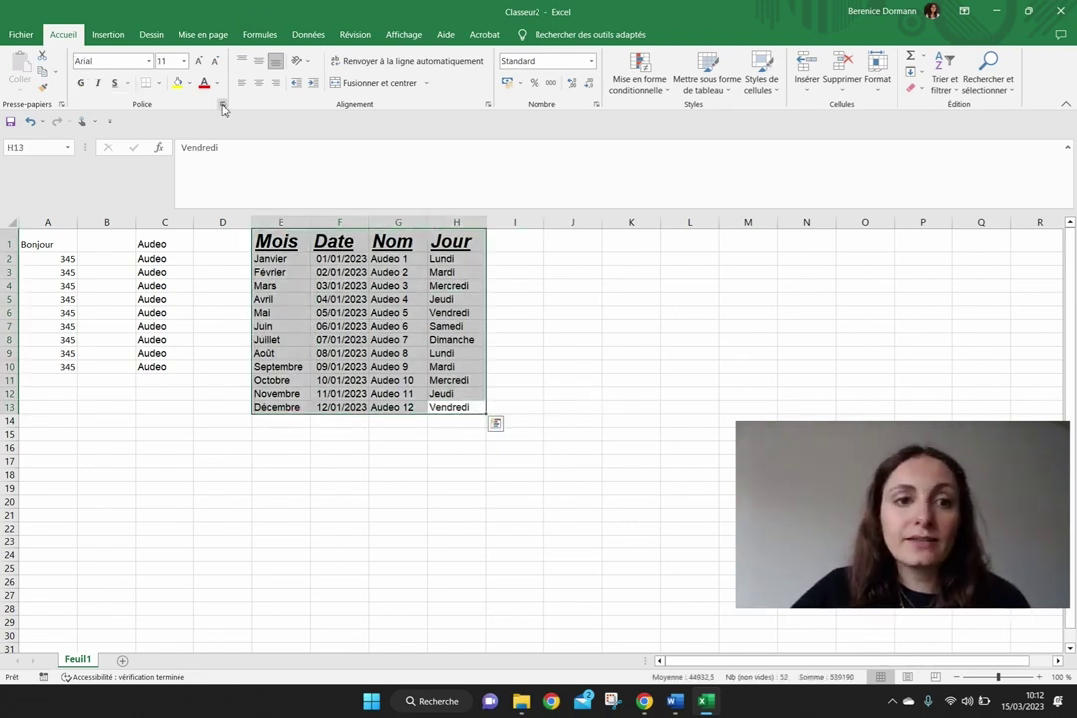
{"action": "left_click", "coordinate": [160, 84]}
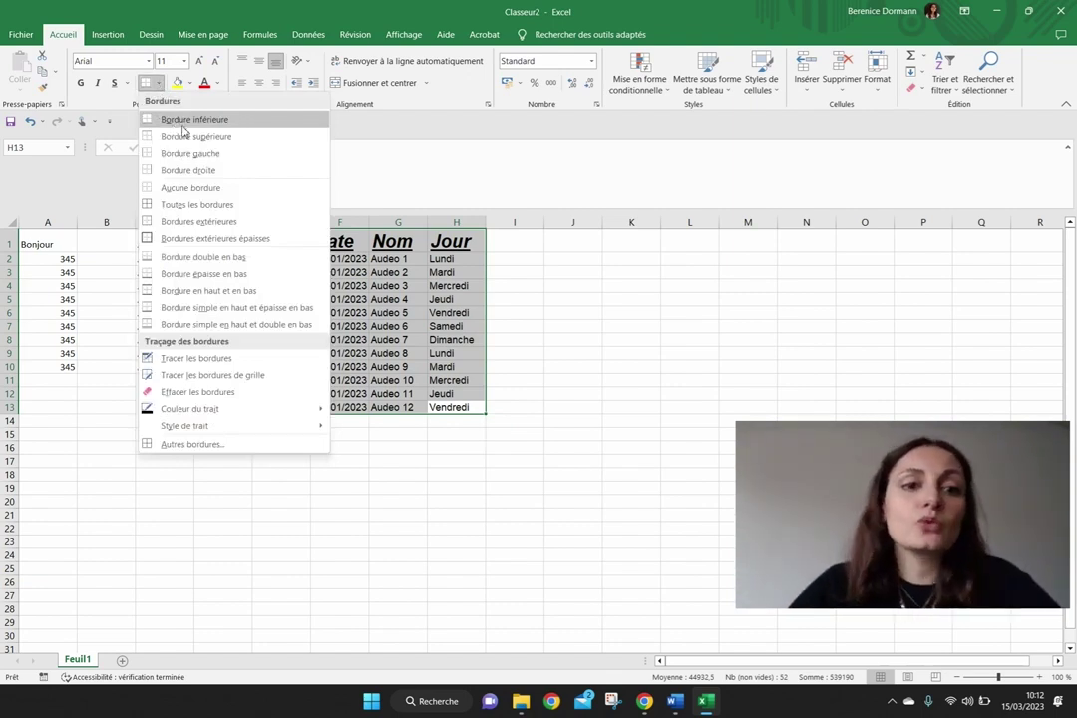
{"action": "left_click", "coordinate": [235, 205]}
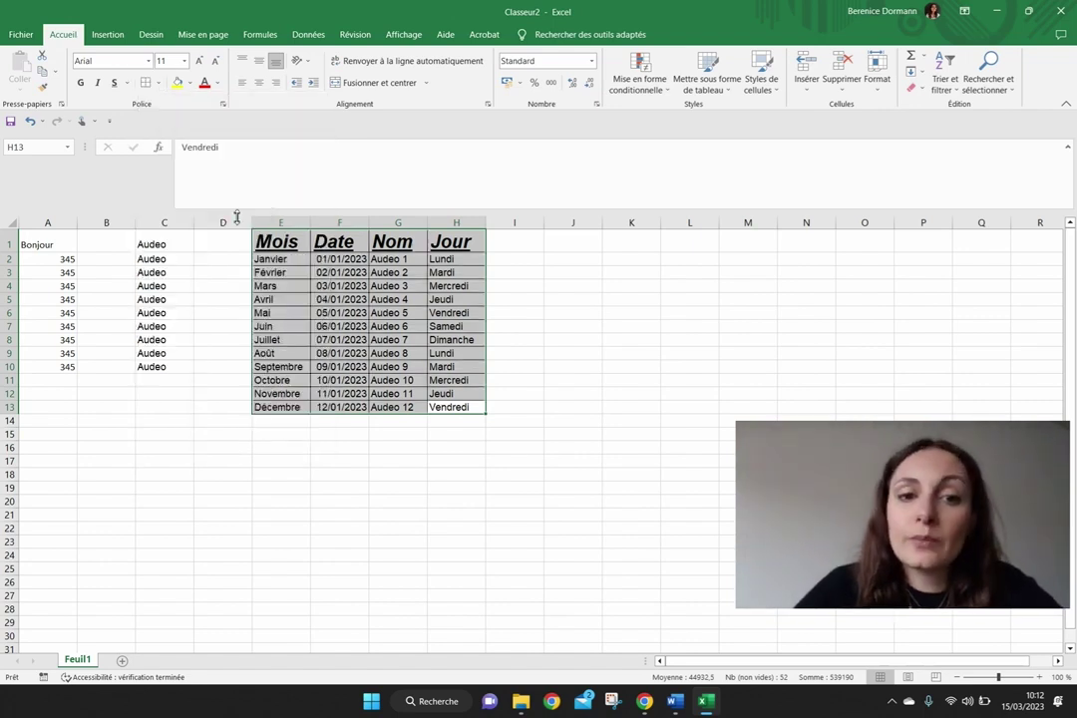
{"action": "left_click", "coordinate": [612, 368]}
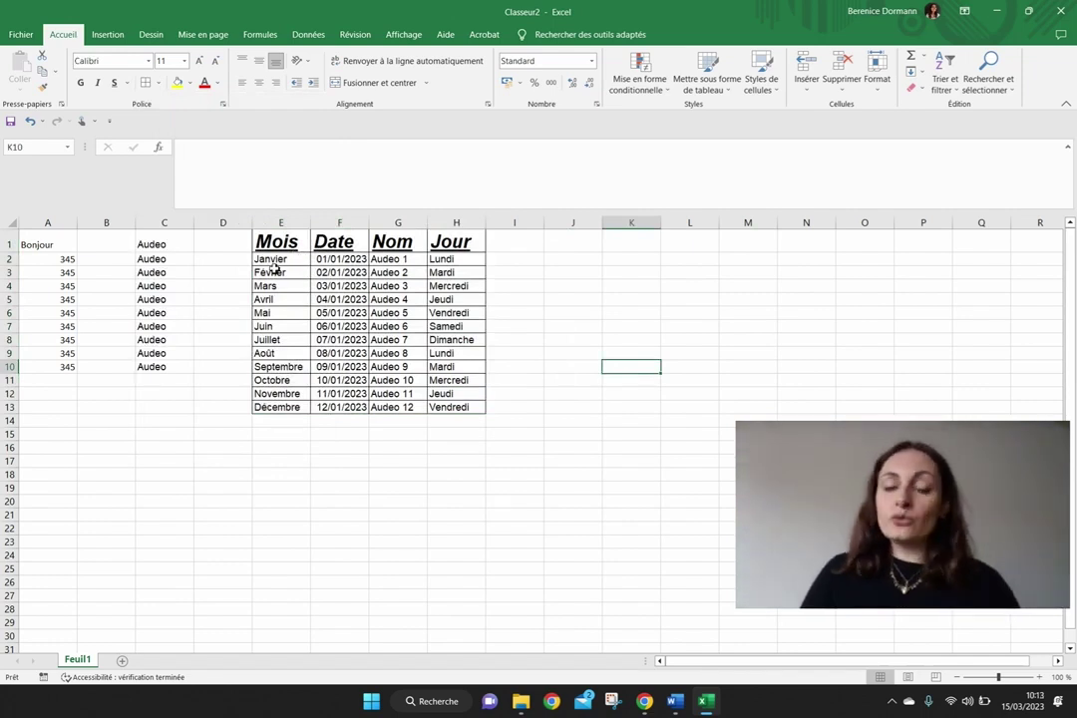
Add thick outside borders around the table in E1:H13.
{"action": "left_click_drag", "start_coordinate": [451, 408], "coordinate": [264, 242]}
{"action": "left_click", "coordinate": [156, 83]}
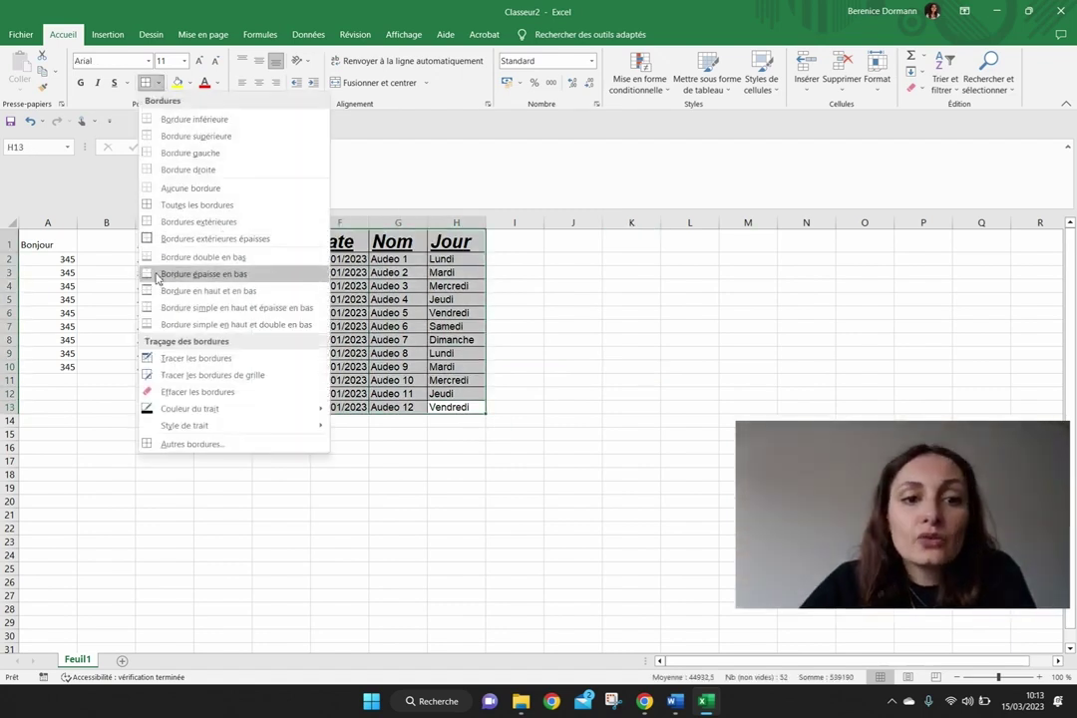
{"action": "left_click", "coordinate": [171, 243]}
{"action": "left_click", "coordinate": [588, 355]}
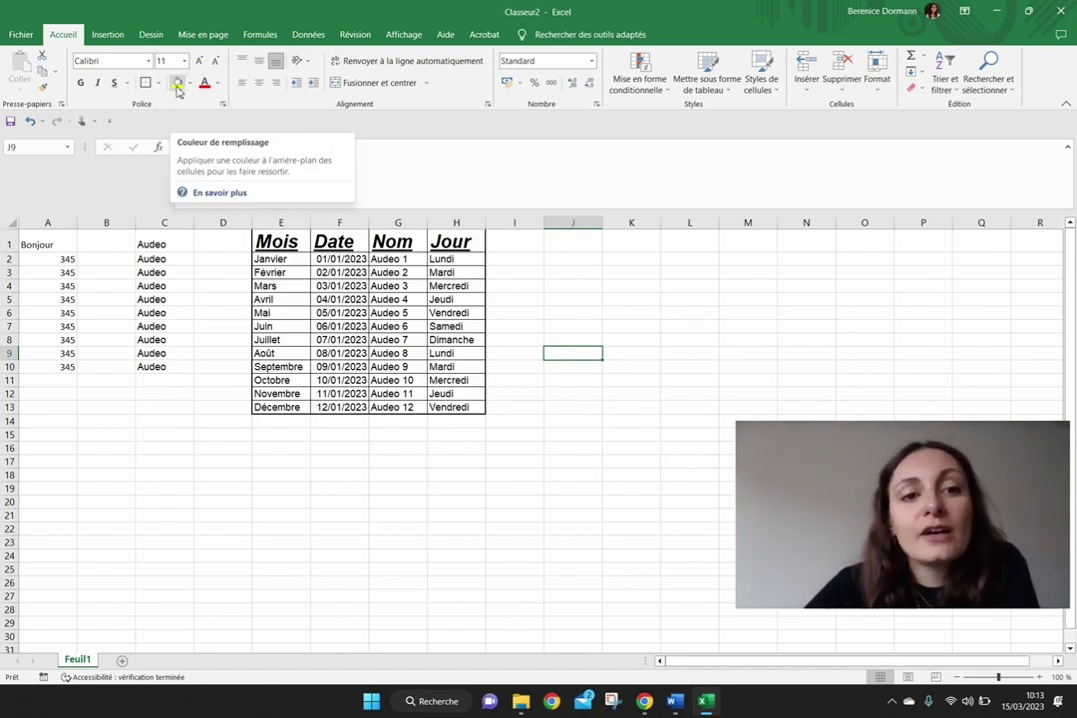
Fill the header cells E1:H1 with black.
{"action": "left_click_drag", "start_coordinate": [454, 241], "coordinate": [290, 245]}
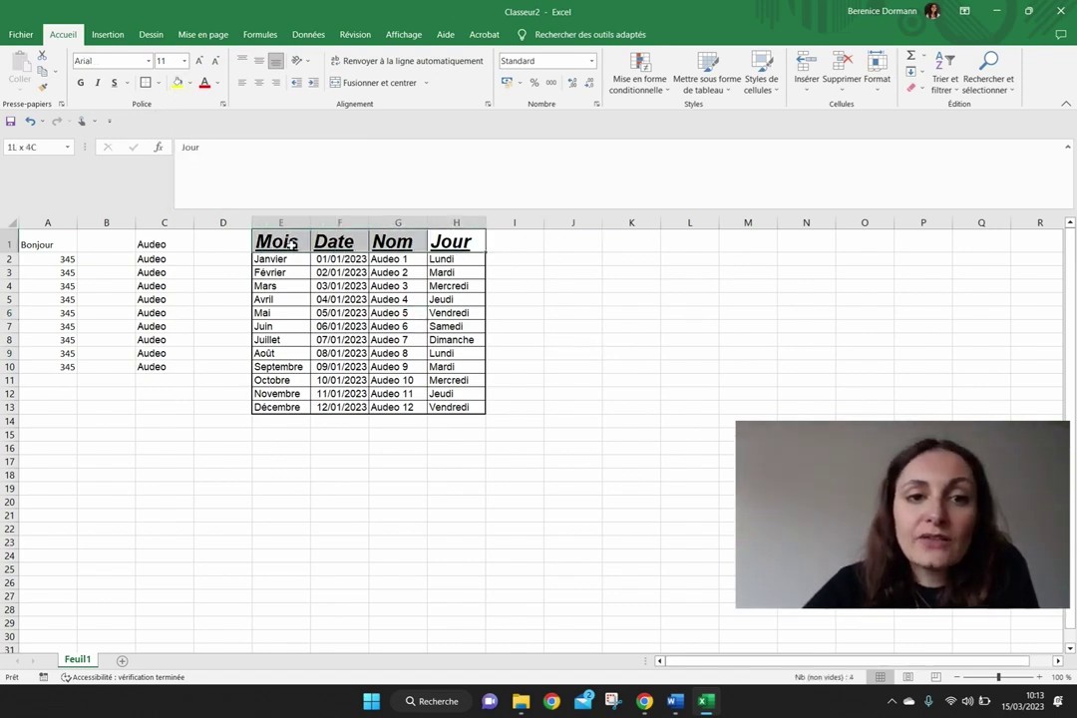
{"action": "left_click", "coordinate": [189, 85]}
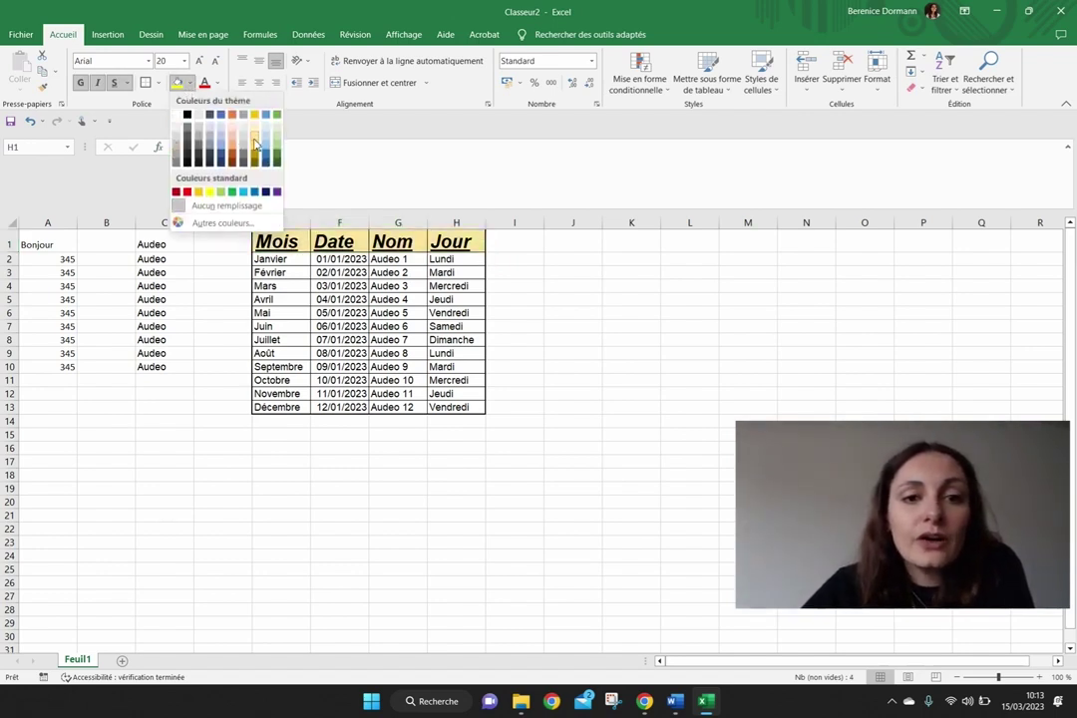
{"action": "left_click", "coordinate": [188, 116]}
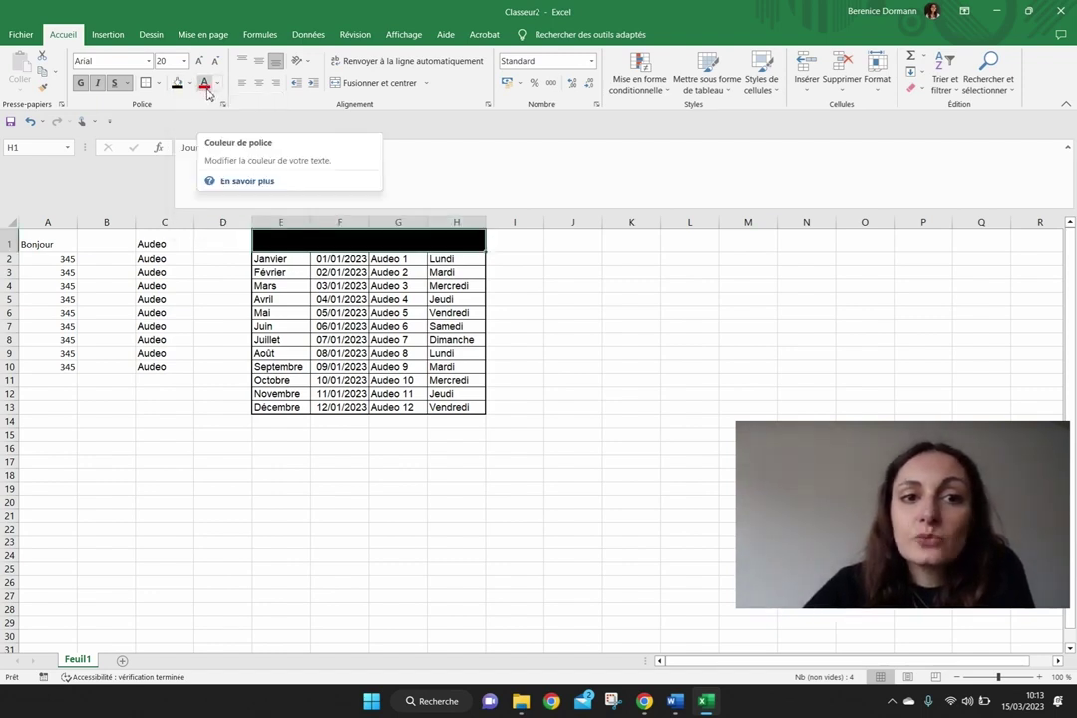
Try red for the header text in E1:H1 and settle on white as its font color.
{"action": "left_click", "coordinate": [207, 87]}
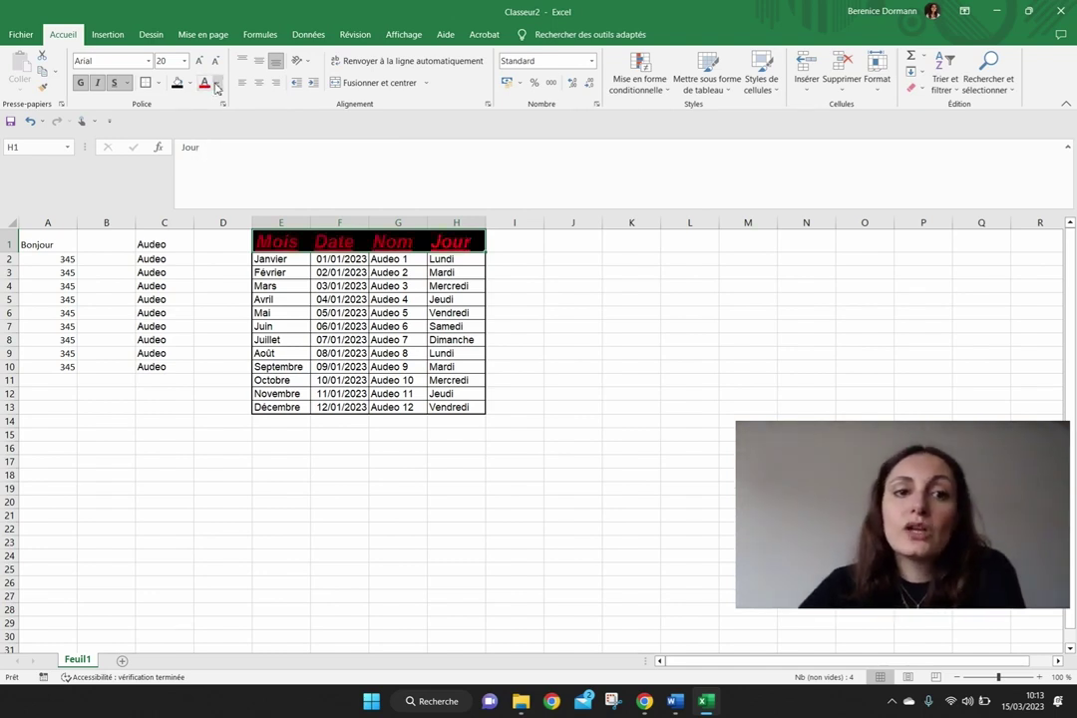
{"action": "left_click", "coordinate": [220, 88]}
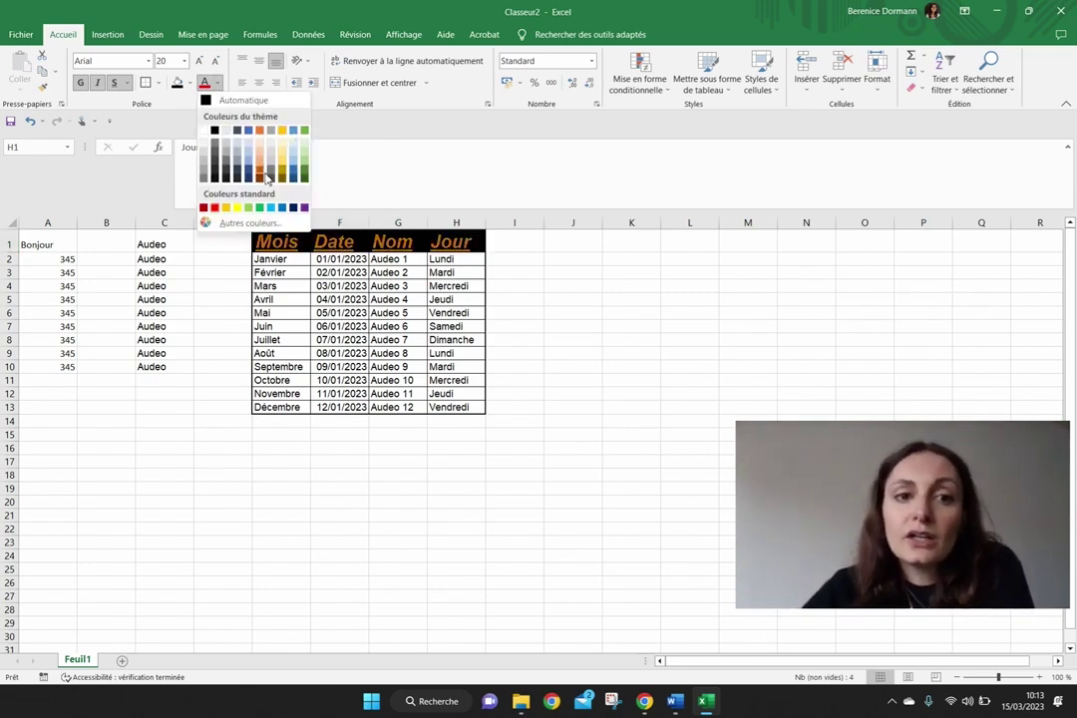
{"action": "left_click", "coordinate": [203, 130]}
{"action": "left_click", "coordinate": [404, 366]}
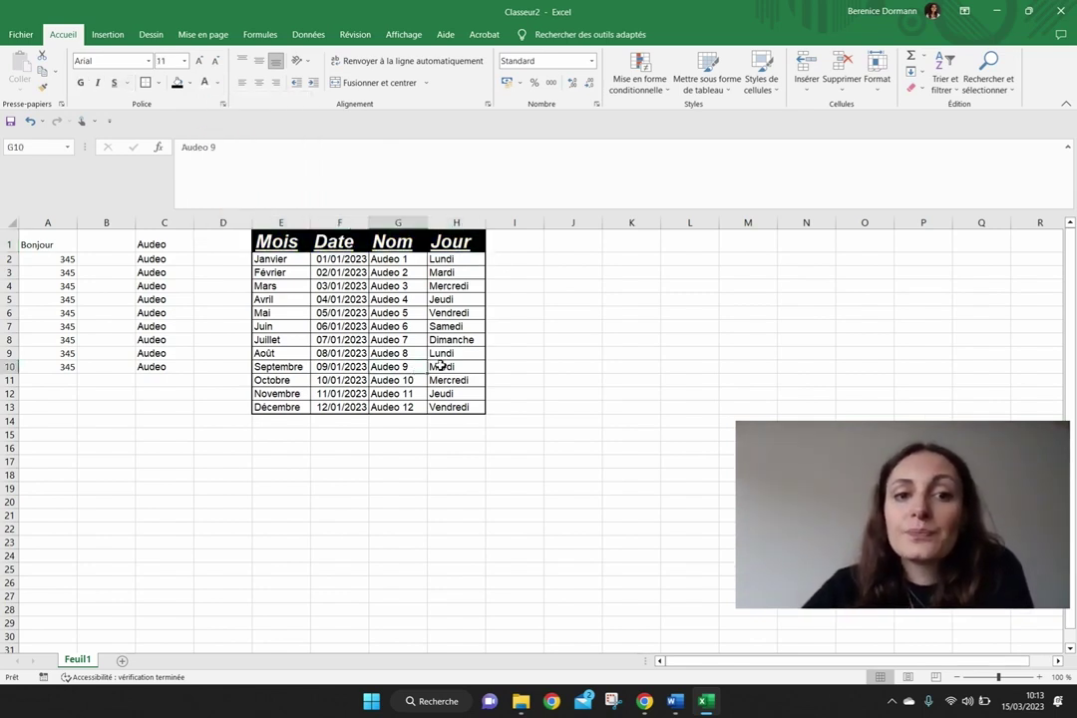
{"action": "left_click_drag", "start_coordinate": [262, 241], "coordinate": [464, 248]}
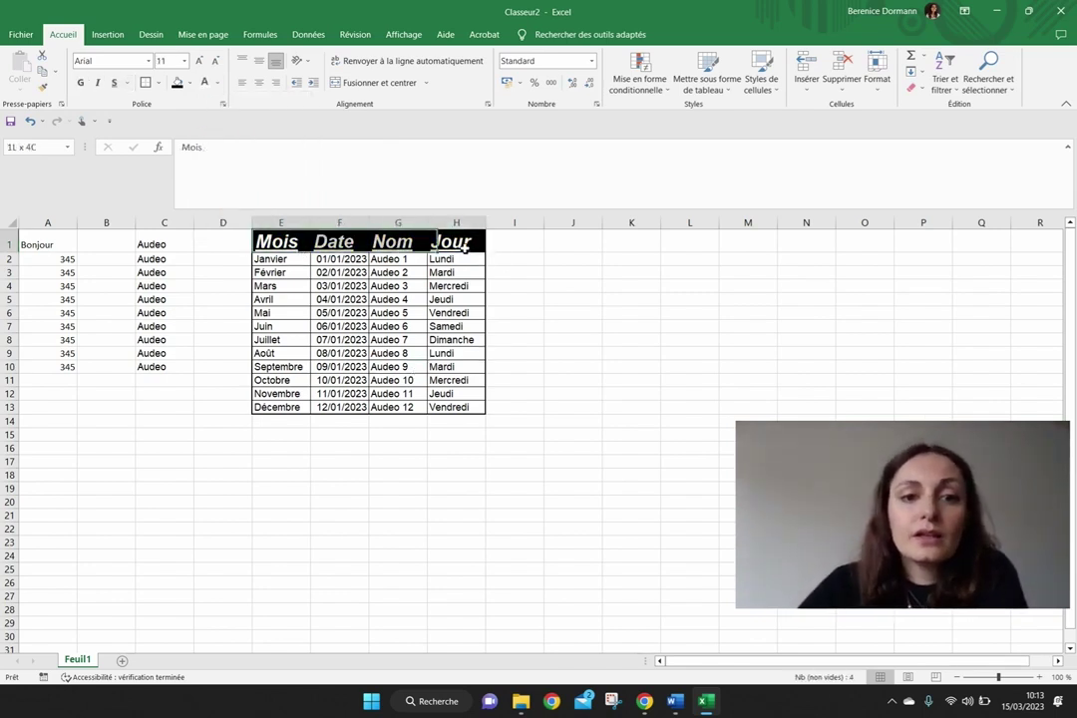
{"action": "left_click", "coordinate": [555, 340]}
{"action": "left_click_drag", "start_coordinate": [261, 241], "coordinate": [399, 242]}
{"action": "left_click", "coordinate": [555, 259]}
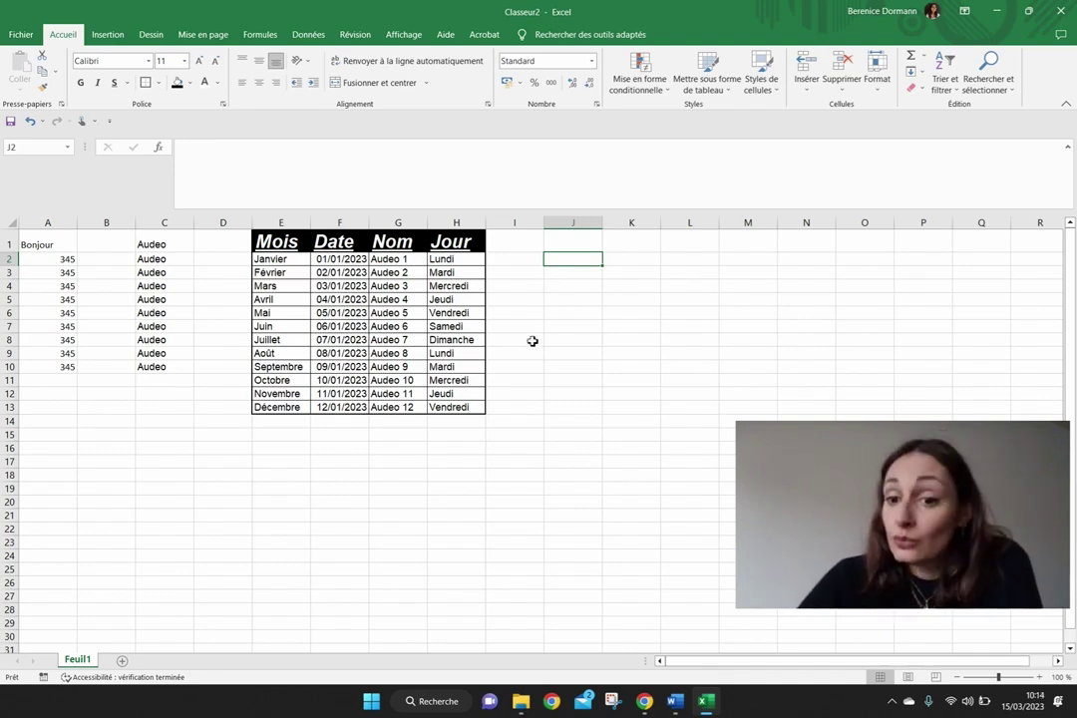
Try several standard colors for the header text in E1:H1 and settle on the custom font color #6A968A.
{"action": "left_click_drag", "start_coordinate": [268, 242], "coordinate": [452, 243]}
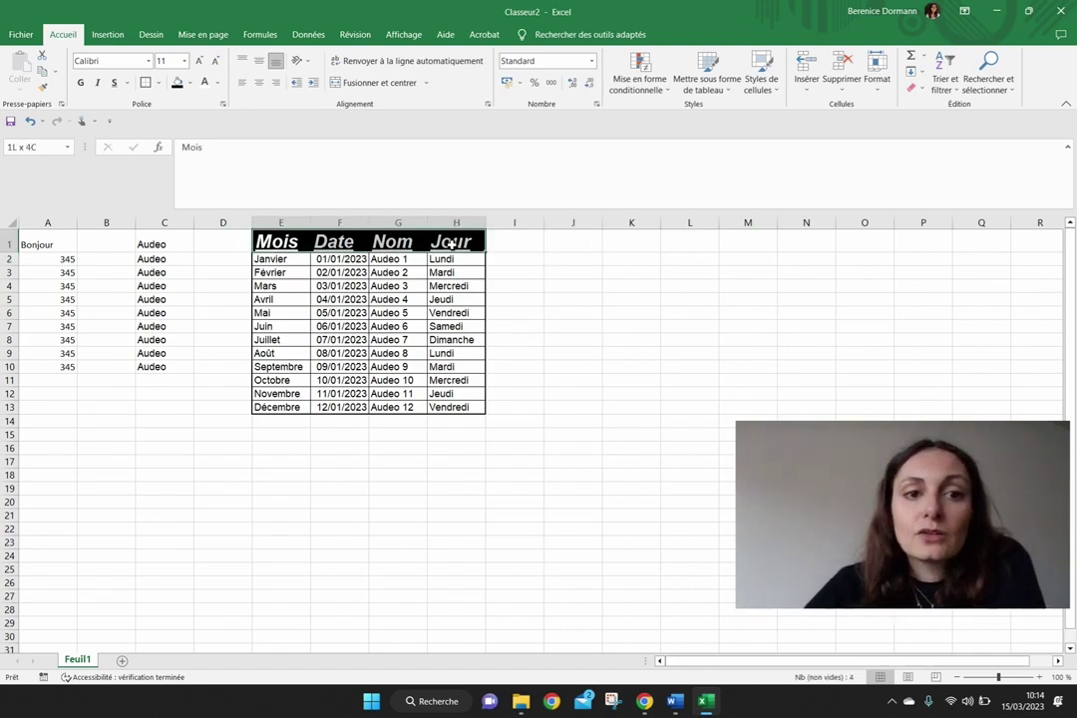
{"action": "left_click", "coordinate": [213, 83]}
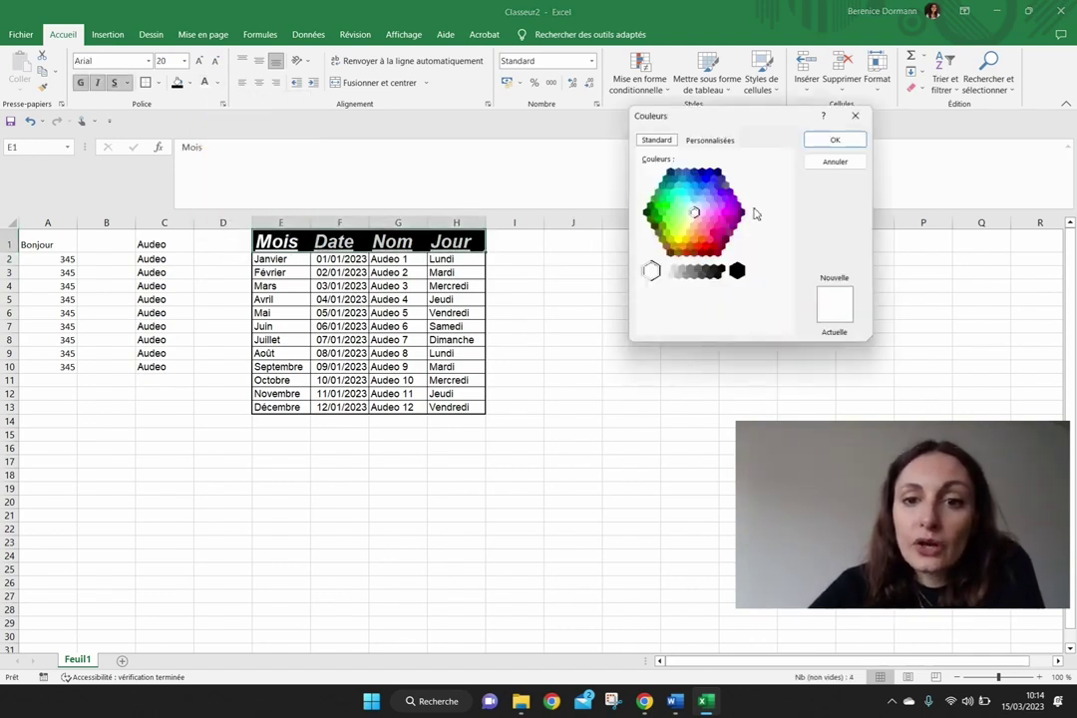
{"action": "left_click", "coordinate": [678, 199]}
{"action": "left_click", "coordinate": [720, 192]}
{"action": "left_click", "coordinate": [693, 247]}
{"action": "left_click", "coordinate": [686, 240]}
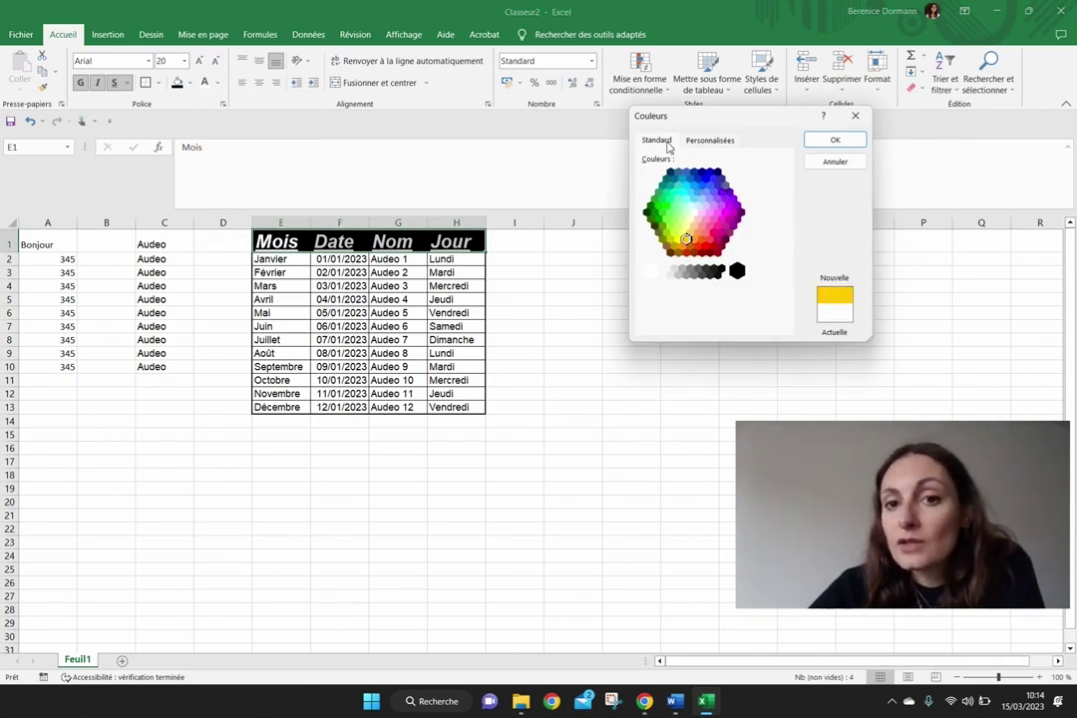
{"action": "left_click", "coordinate": [710, 141]}
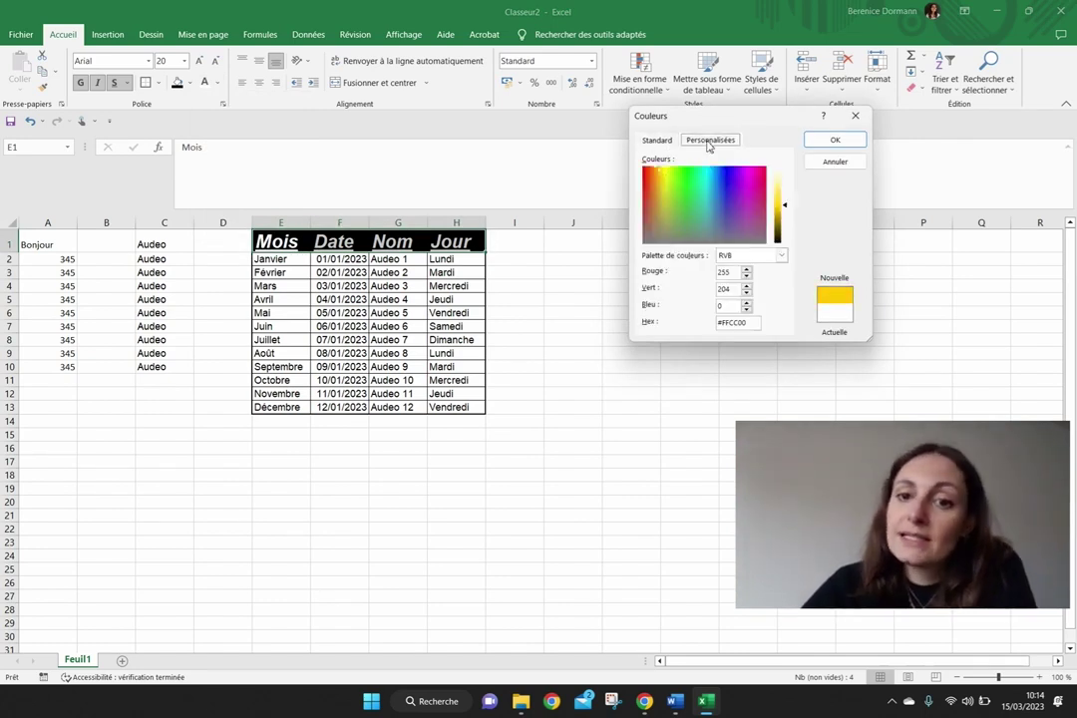
{"action": "double_click", "coordinate": [731, 324]}
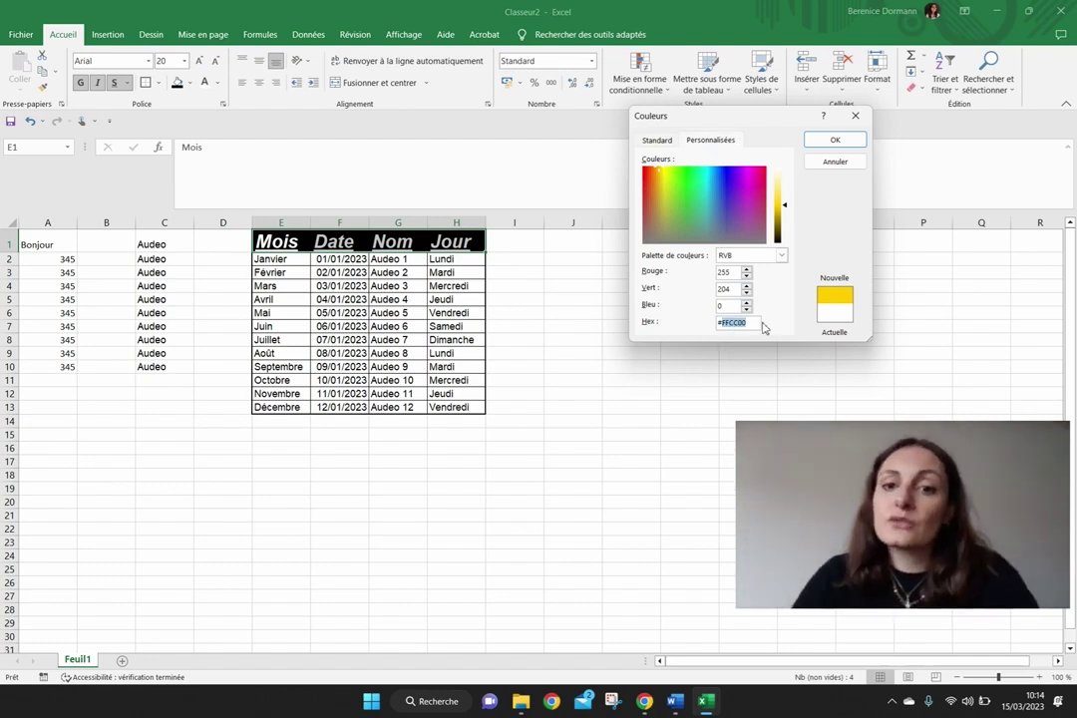
{"action": "left_click_drag", "start_coordinate": [701, 191], "coordinate": [698, 230]}
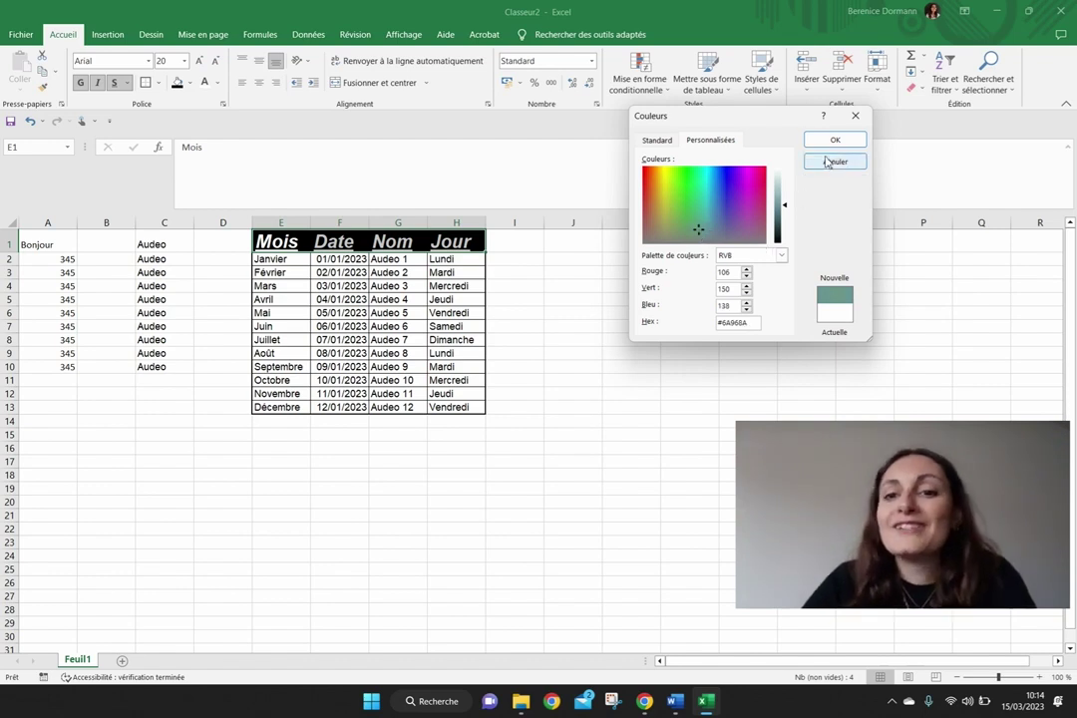
{"action": "left_click", "coordinate": [836, 140]}
{"action": "left_click", "coordinate": [629, 367]}
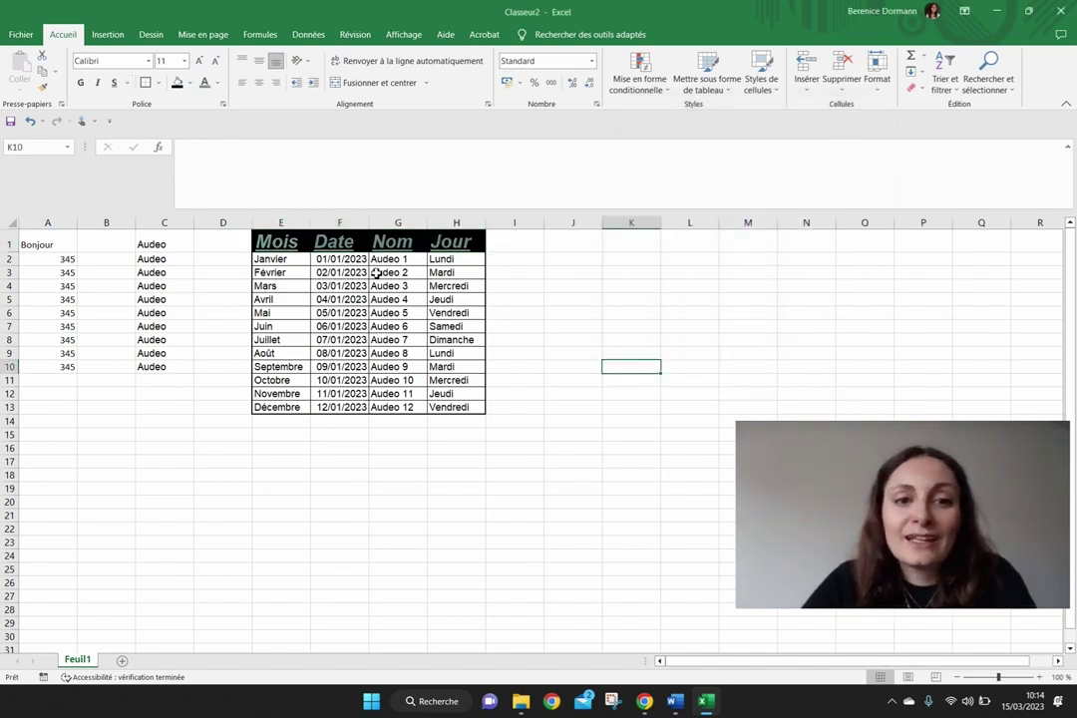
{"action": "left_click_drag", "start_coordinate": [277, 242], "coordinate": [456, 242]}
{"action": "left_click", "coordinate": [571, 288]}
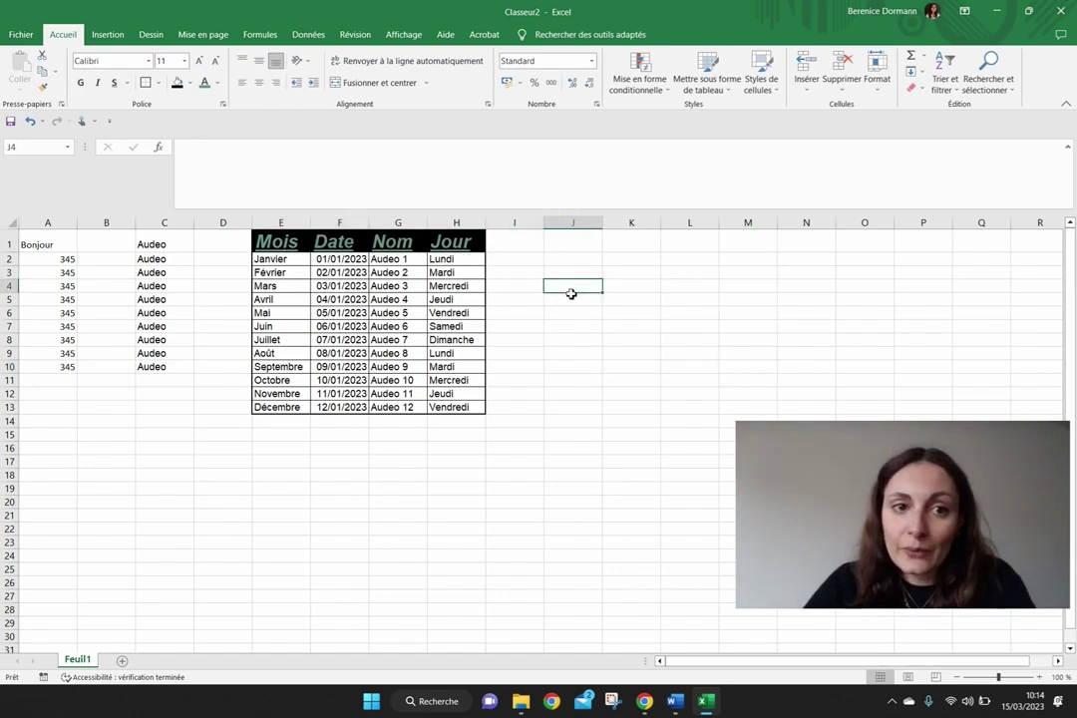
{"action": "left_click", "coordinate": [539, 301]}
Select the whole table in E1:H13 and align its text to the top of the cells.
{"action": "left_click_drag", "start_coordinate": [277, 244], "coordinate": [477, 406]}
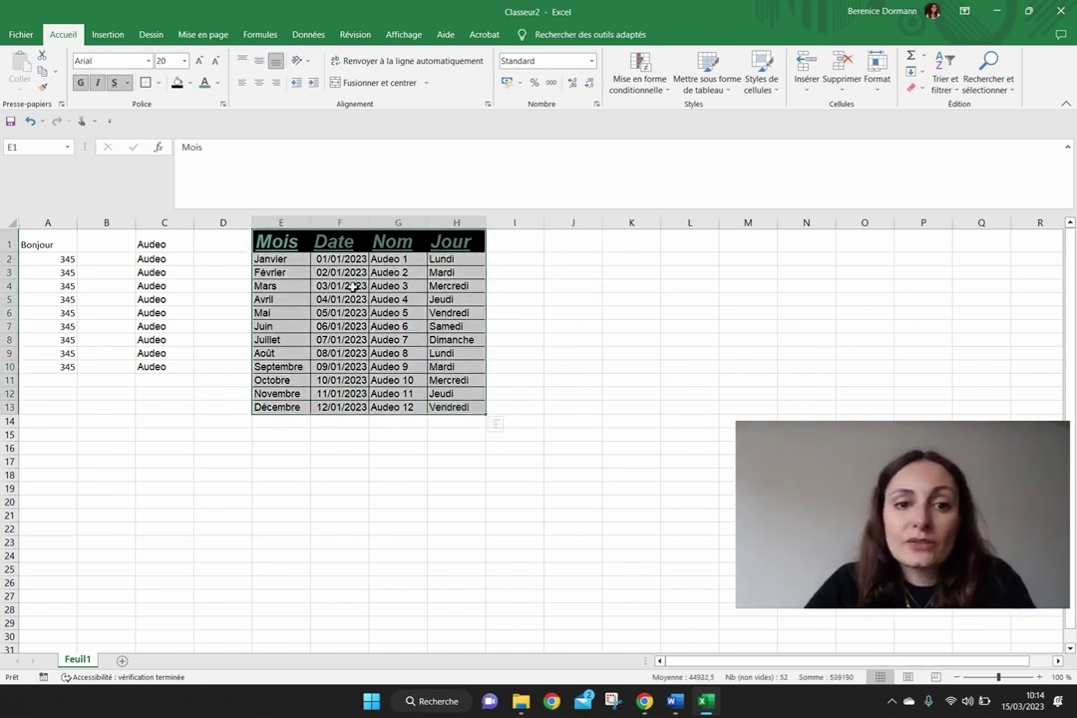
{"action": "left_click_drag", "start_coordinate": [468, 406], "coordinate": [300, 237]}
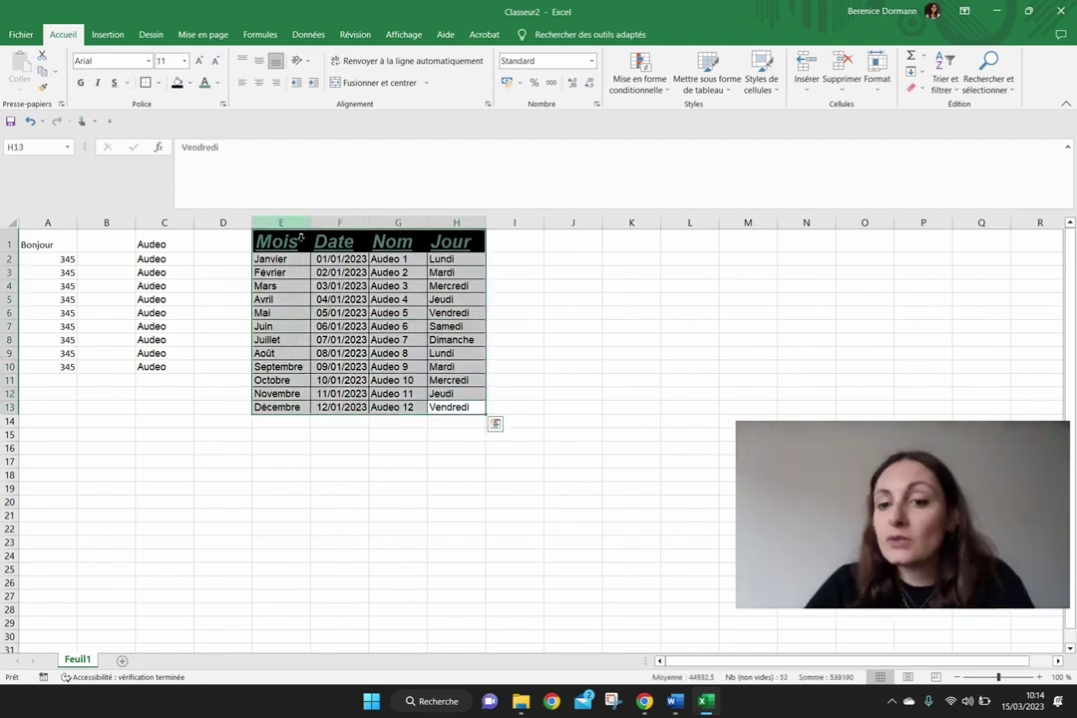
{"action": "left_click", "coordinate": [354, 313]}
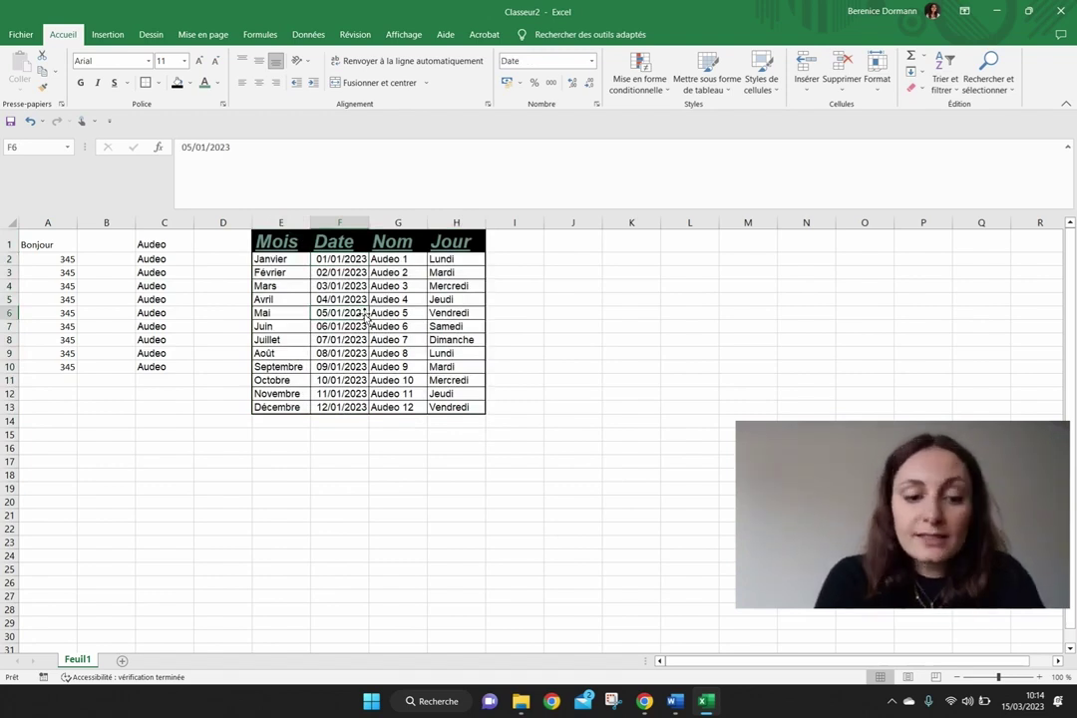
{"action": "key", "text": "ctrl+a"}
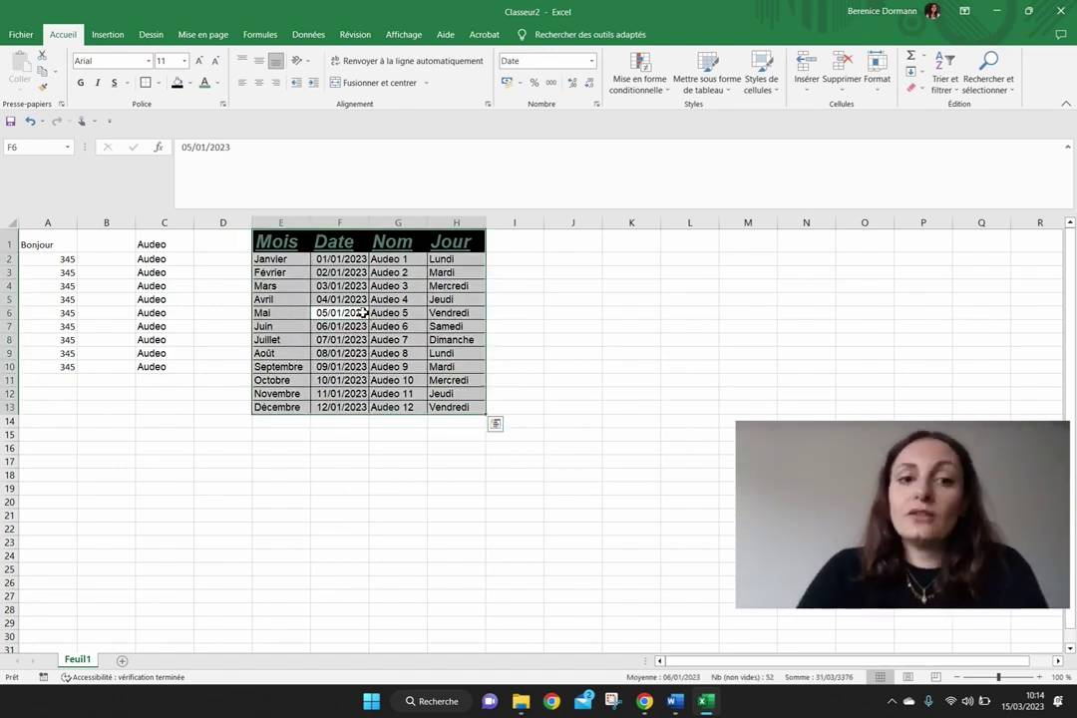
{"action": "left_click", "coordinate": [242, 62]}
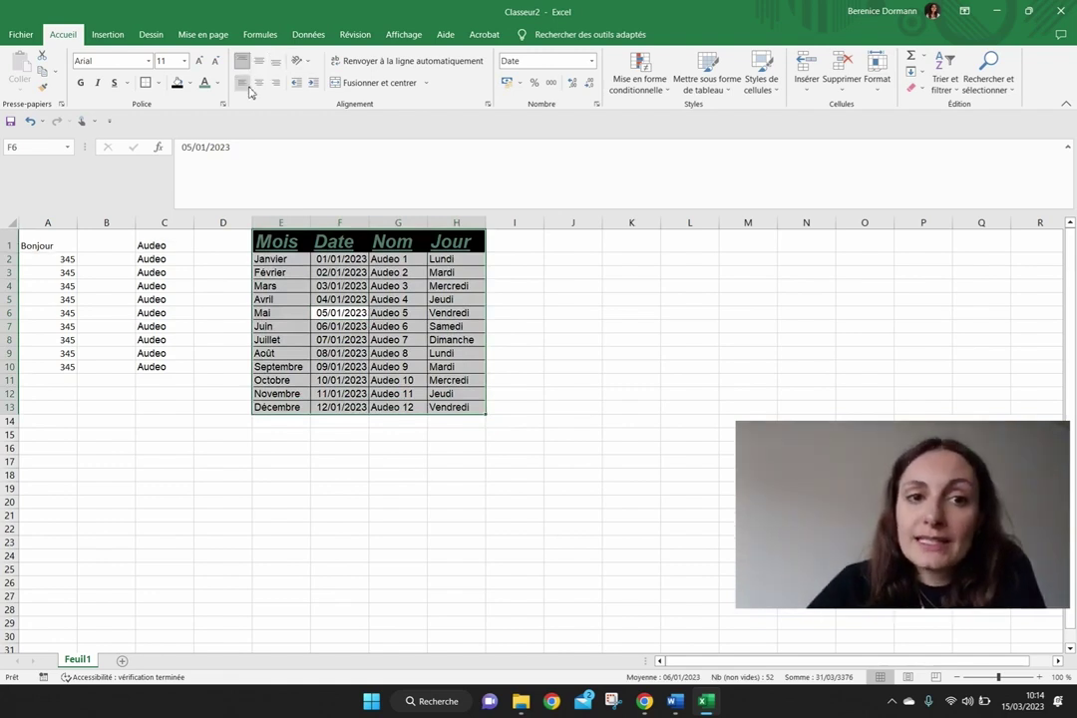
Try centered and right horizontal alignment on the table in E1:H13 and settle on left alignment.
{"action": "left_click", "coordinate": [259, 84]}
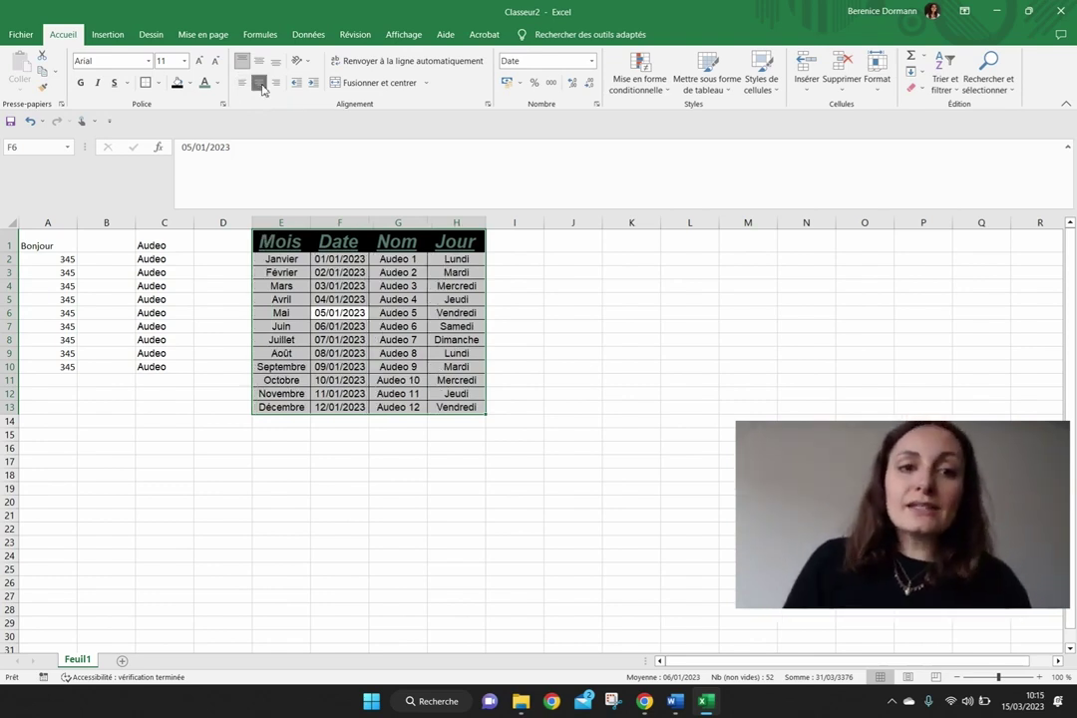
{"action": "left_click", "coordinate": [276, 84]}
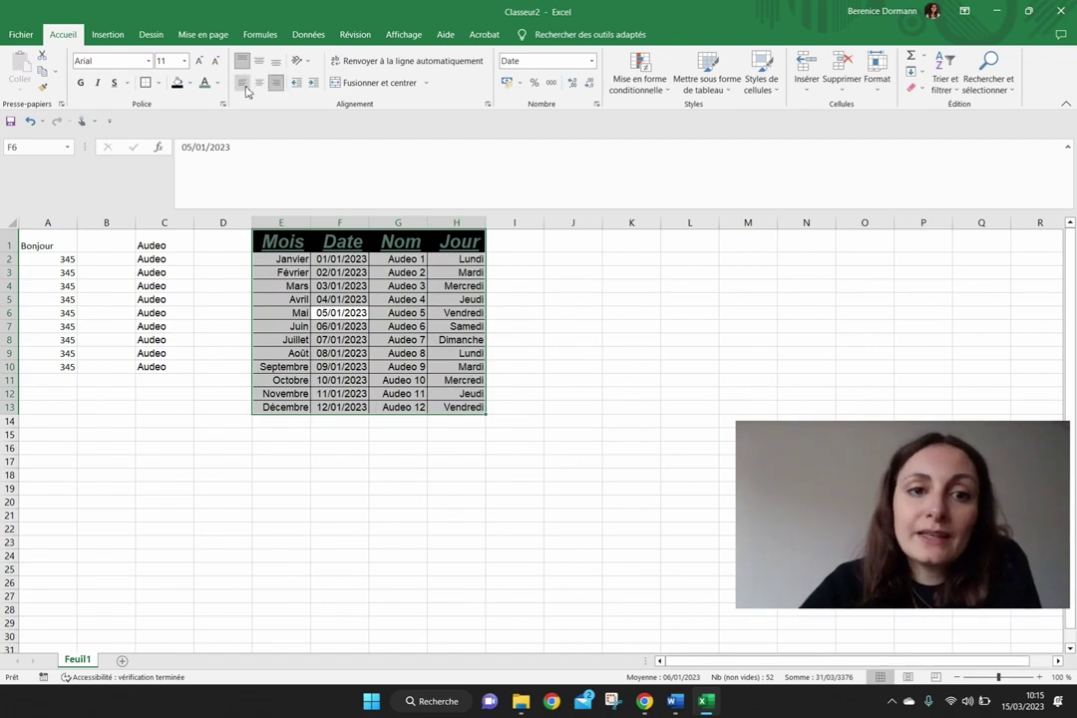
{"action": "left_click", "coordinate": [241, 84]}
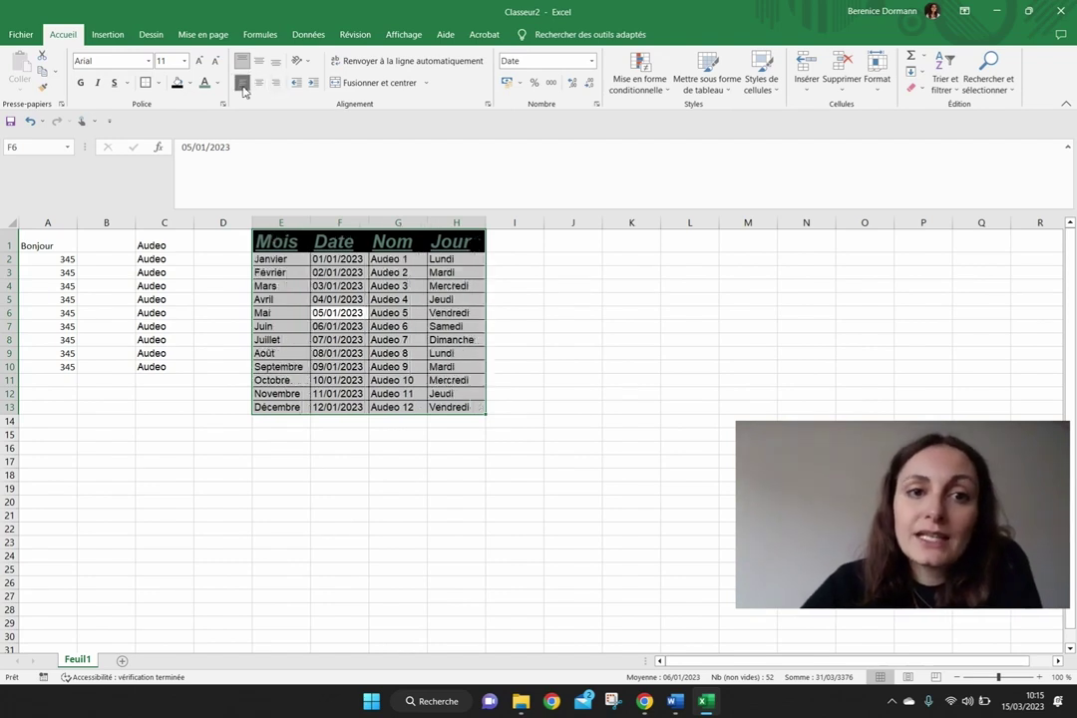
{"action": "left_click", "coordinate": [344, 299]}
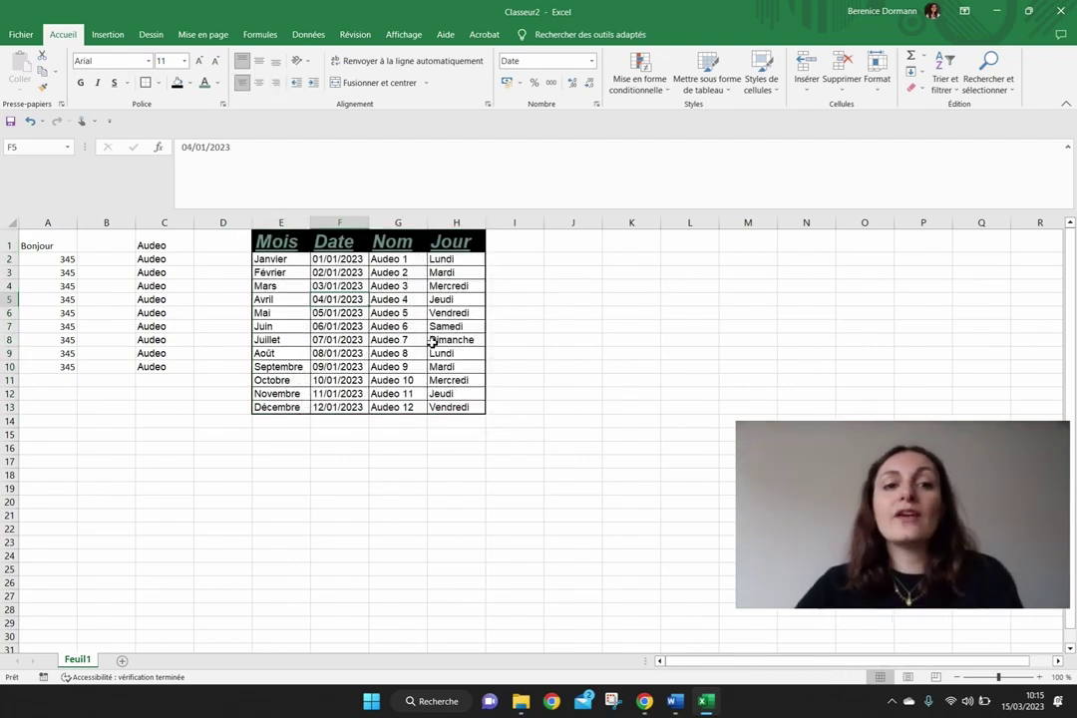